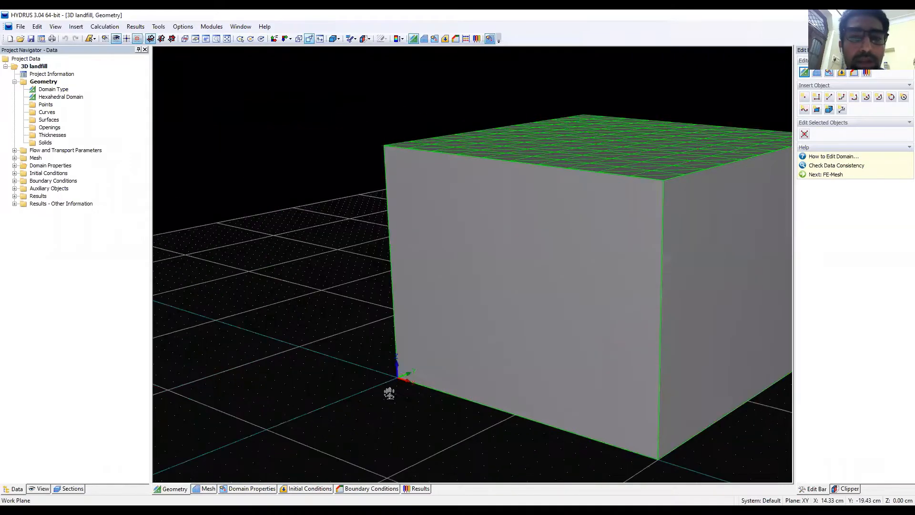
- Examine the hexahedral landfill domain's geometry from several sides
{"action": "middle_click_drag", "start_coordinate": [396, 281], "coordinate": [490, 288]}
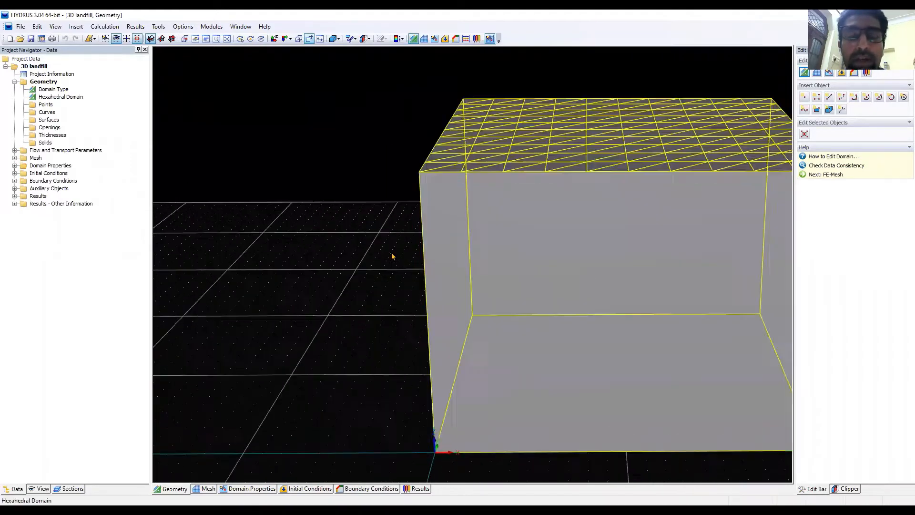
{"action": "middle_click_drag", "start_coordinate": [452, 240], "coordinate": [255, 196]}
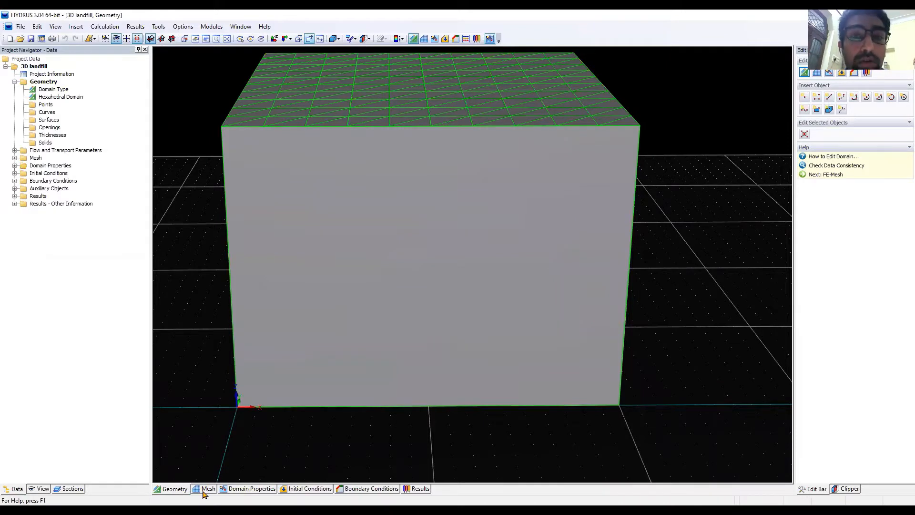
{"action": "left_click", "coordinate": [368, 39]}
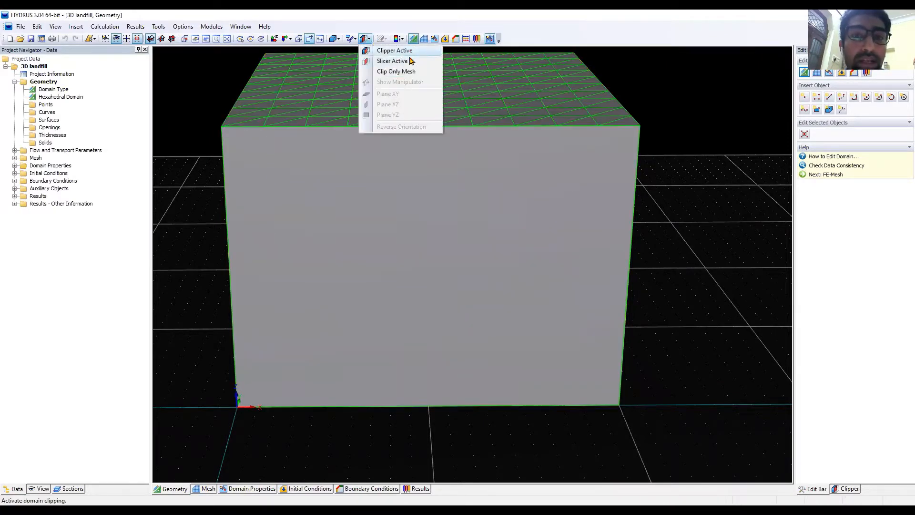
{"action": "left_click", "coordinate": [741, 170]}
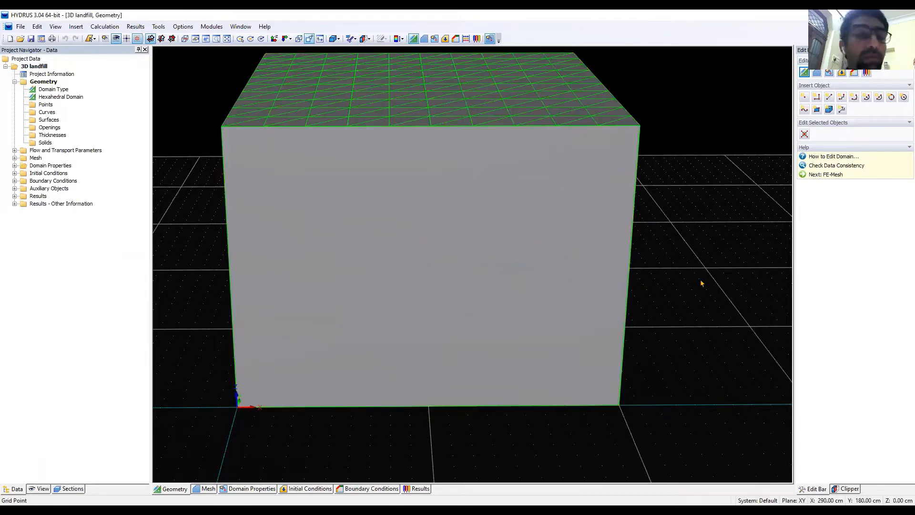
{"action": "right_click_drag", "start_coordinate": [713, 278], "coordinate": [373, 302]}
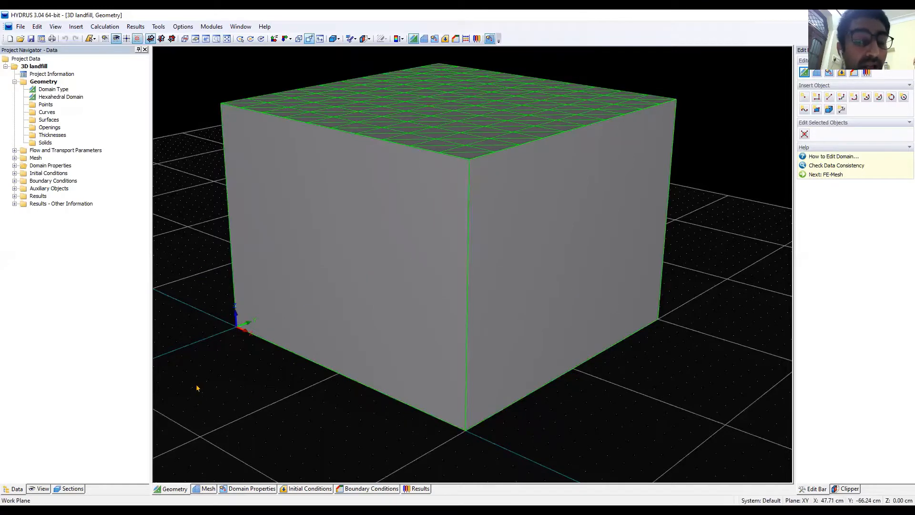
- Display the finite element mesh and inspect it on the domain's front and side faces
{"action": "left_click", "coordinate": [204, 488]}
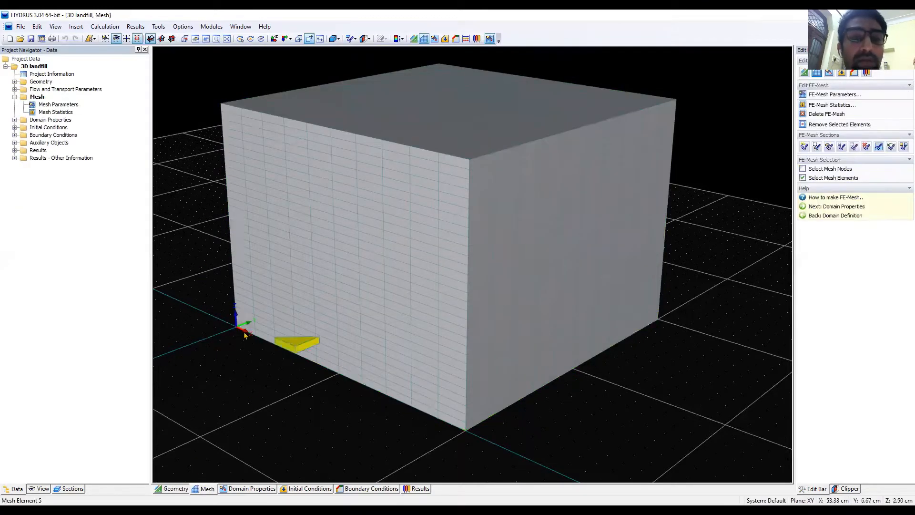
{"action": "left_click_drag", "start_coordinate": [223, 359], "coordinate": [453, 364]}
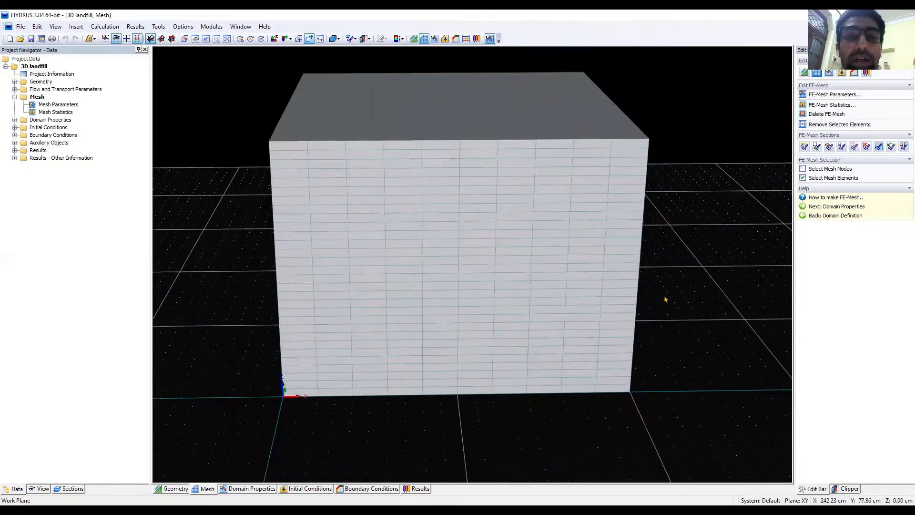
{"action": "left_click_drag", "start_coordinate": [656, 258], "coordinate": [572, 245]}
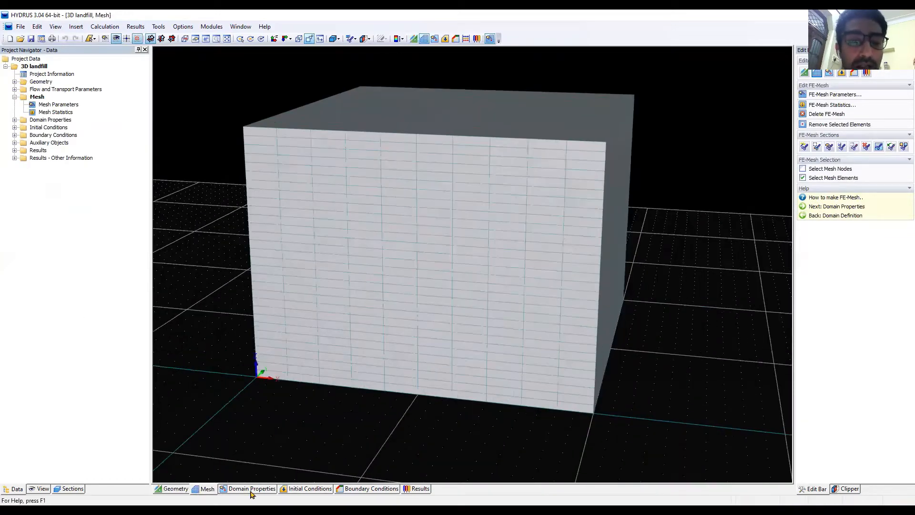
- Show the material distribution in the domain properties and inspect the mesh nodes on the side and top faces
{"action": "left_click", "coordinate": [251, 491]}
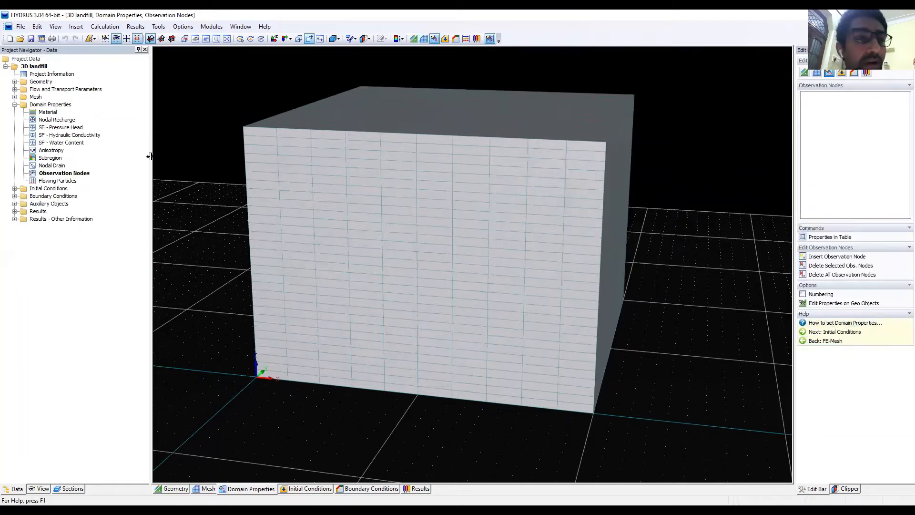
{"action": "left_click", "coordinate": [56, 113]}
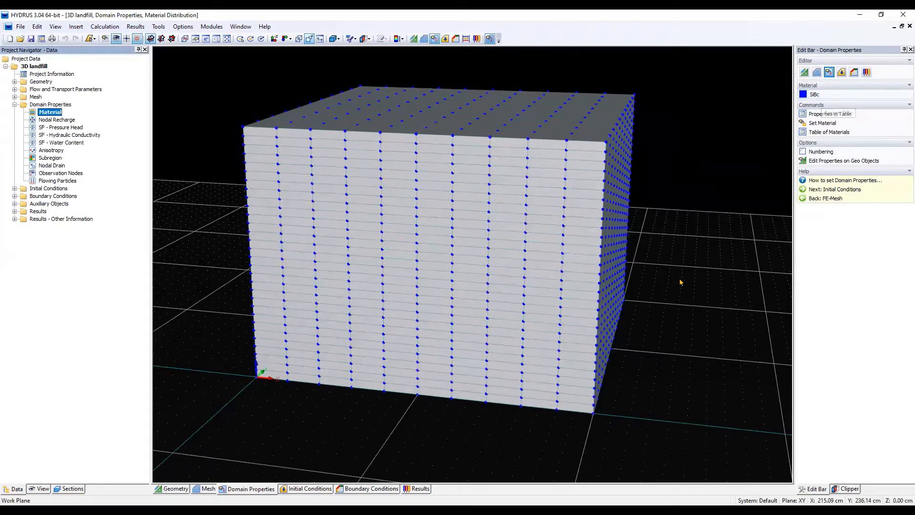
{"action": "middle_click_drag", "start_coordinate": [718, 275], "coordinate": [591, 282]}
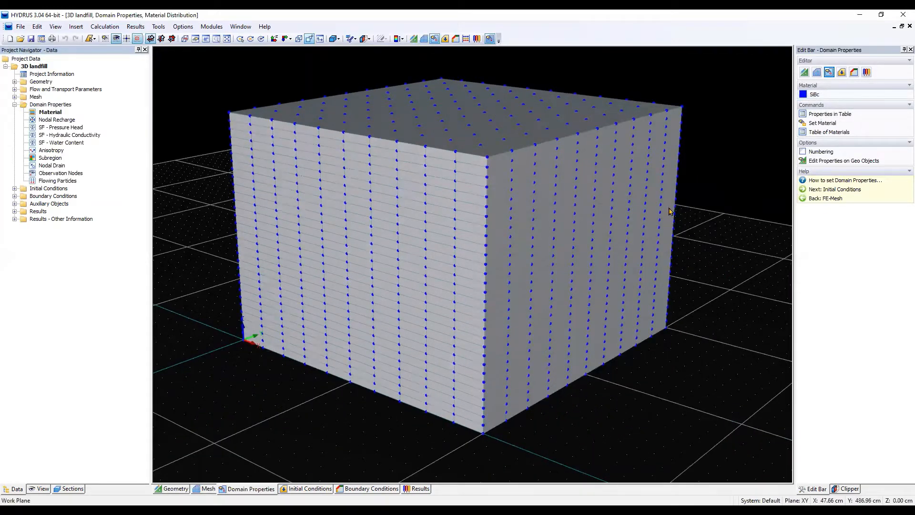
{"action": "scroll", "coordinate": [613, 155], "scroll_direction": "up", "scroll_amount": 1}
{"action": "scroll", "coordinate": [610, 160], "scroll_direction": "down", "scroll_amount": 1}
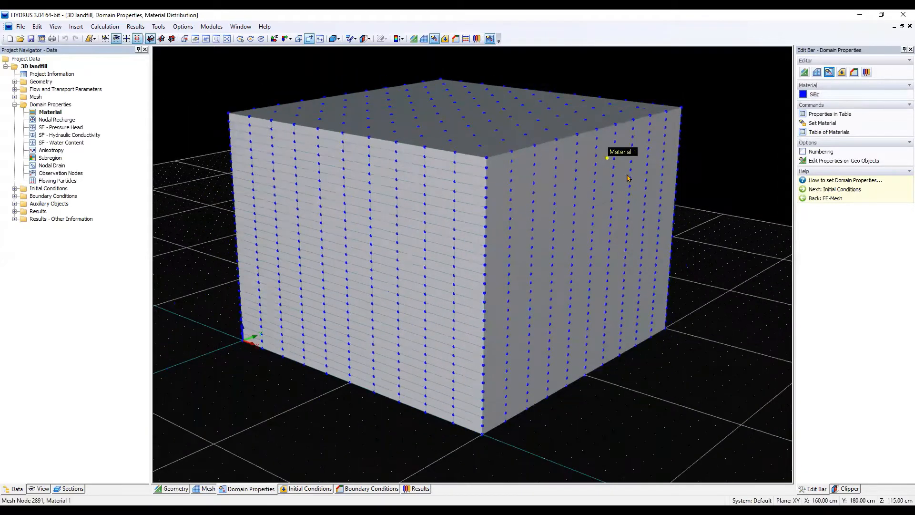
{"action": "scroll", "coordinate": [661, 182], "scroll_direction": "down", "scroll_amount": 1}
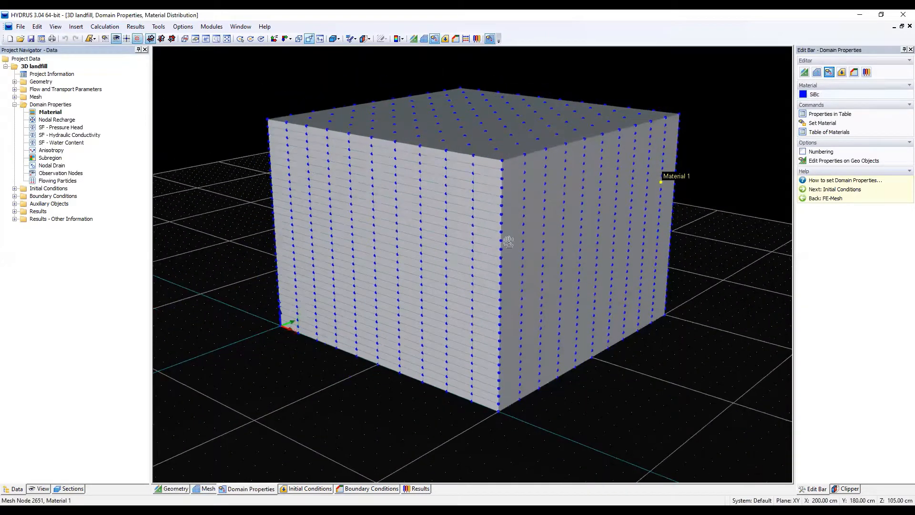
{"action": "middle_click_drag", "start_coordinate": [509, 242], "coordinate": [324, 198]}
{"action": "middle_click_drag", "start_coordinate": [678, 254], "coordinate": [741, 230]}
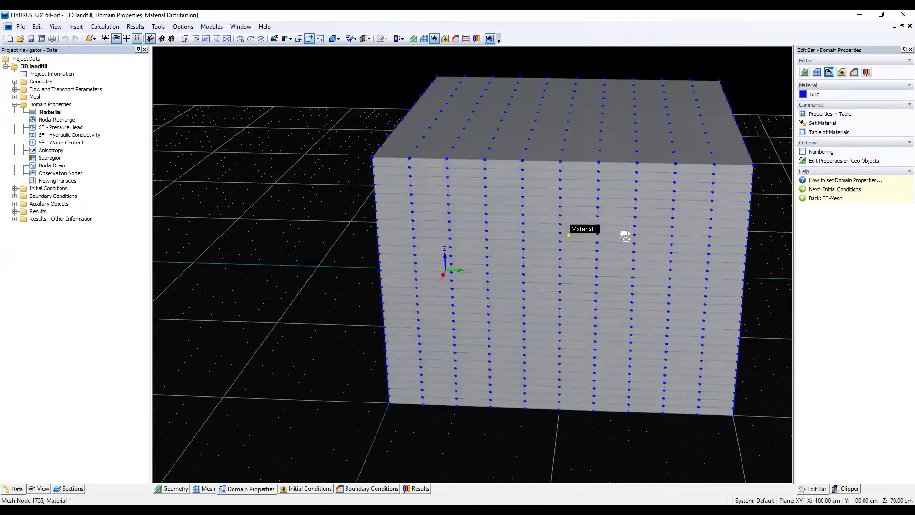
{"action": "middle_click_drag", "start_coordinate": [624, 236], "coordinate": [501, 238]}
{"action": "scroll", "coordinate": [585, 199], "scroll_direction": "up", "scroll_amount": 1}
{"action": "middle_click_drag", "start_coordinate": [547, 180], "coordinate": [449, 221]}
{"action": "middle_click_drag", "start_coordinate": [364, 206], "coordinate": [473, 156]}
{"action": "middle_click_drag", "start_coordinate": [389, 188], "coordinate": [287, 378]}
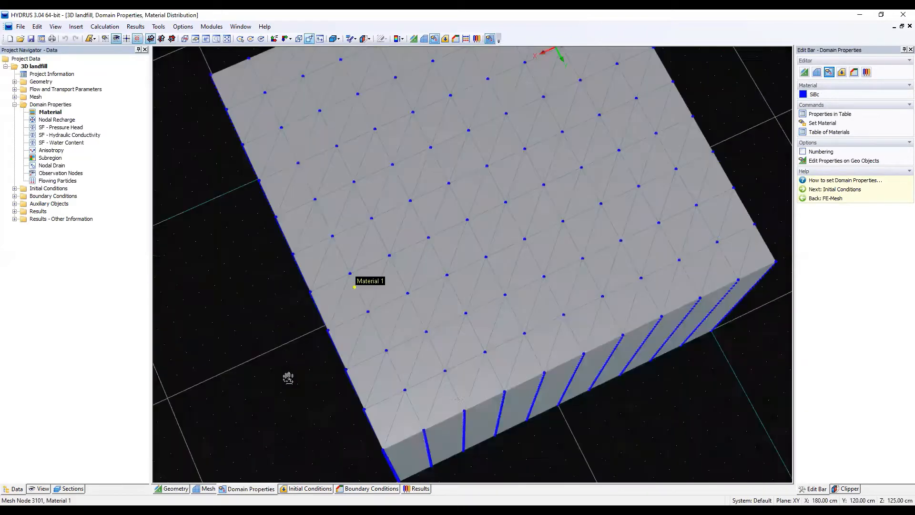
{"action": "middle_click_drag", "start_coordinate": [456, 393], "coordinate": [640, 205]}
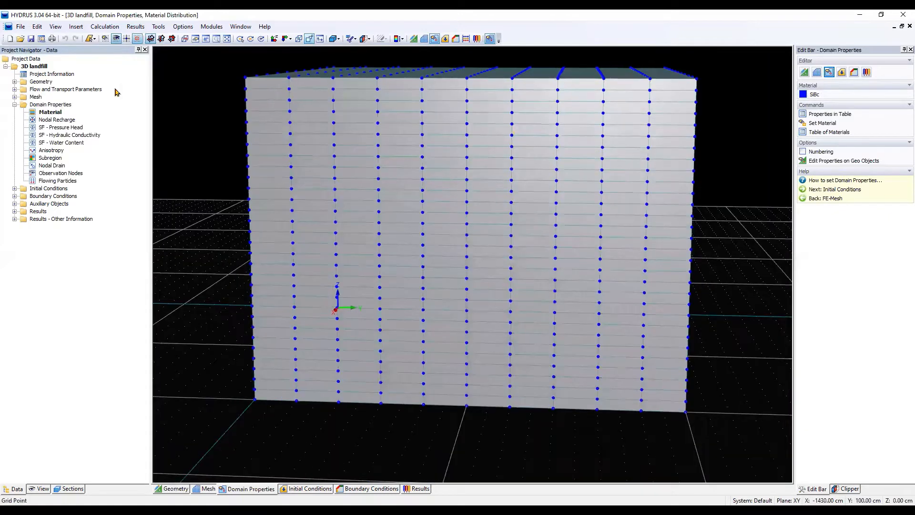
- Review the main processes and time information settings of the flow and transport parameters without changing them
{"action": "left_click", "coordinate": [56, 91]}
{"action": "left_click", "coordinate": [58, 99]}
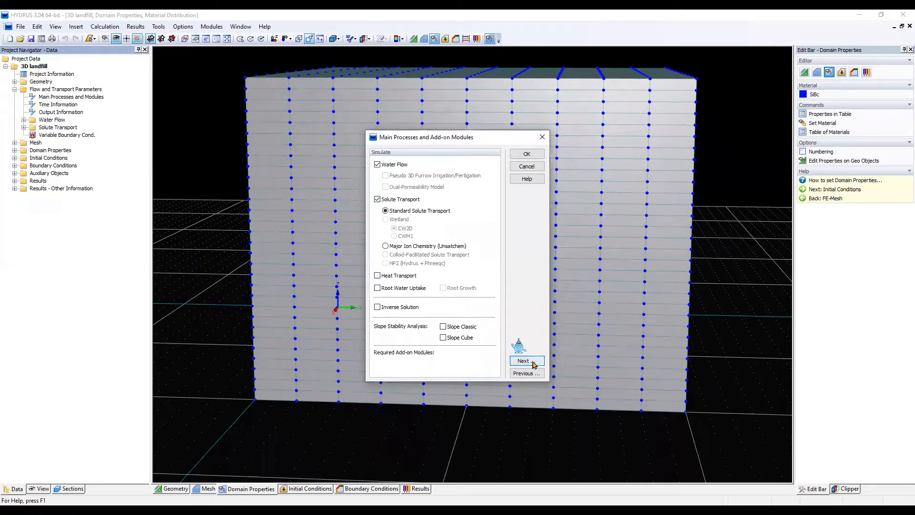
{"action": "key", "text": "Return"}
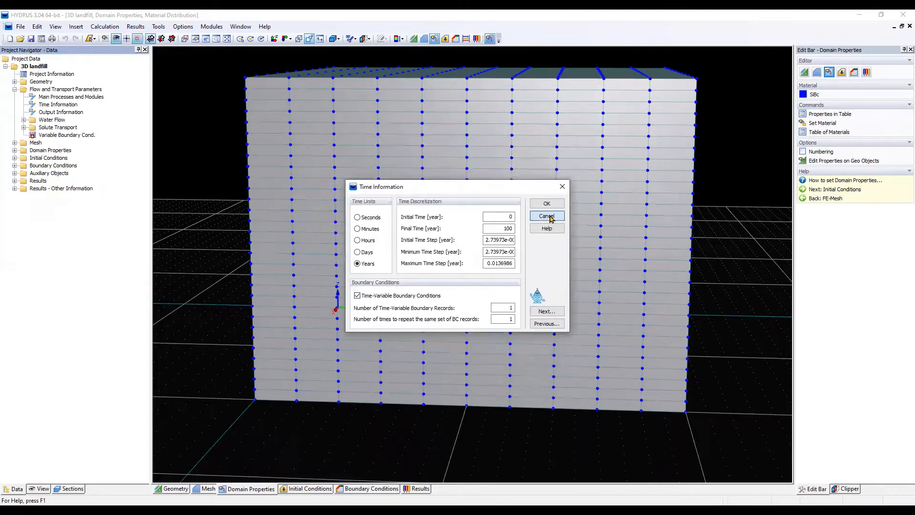
{"action": "left_click", "coordinate": [547, 217]}
- Review the domain type, units and workspace limits, and inspect the hexahedral domain from above
{"action": "left_click", "coordinate": [41, 81]}
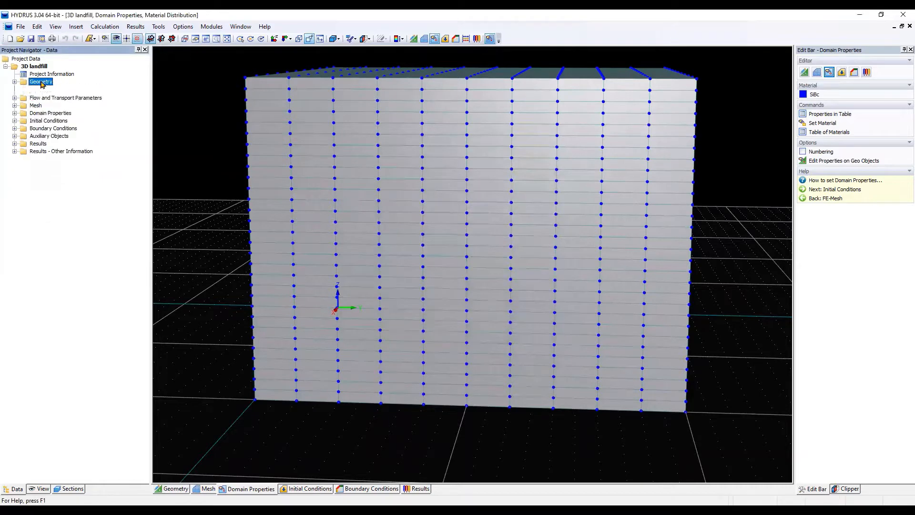
{"action": "left_click", "coordinate": [61, 90]}
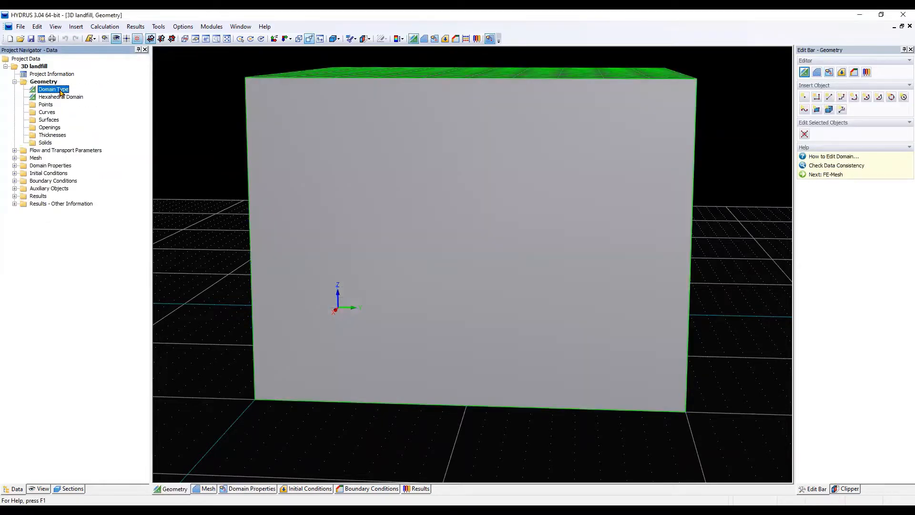
{"action": "double_click", "coordinate": [60, 90]}
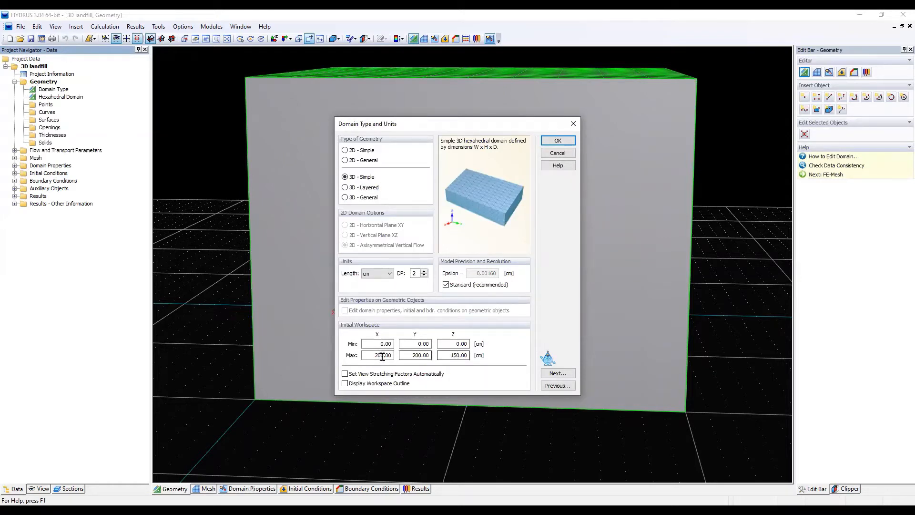
{"action": "left_click", "coordinate": [563, 154]}
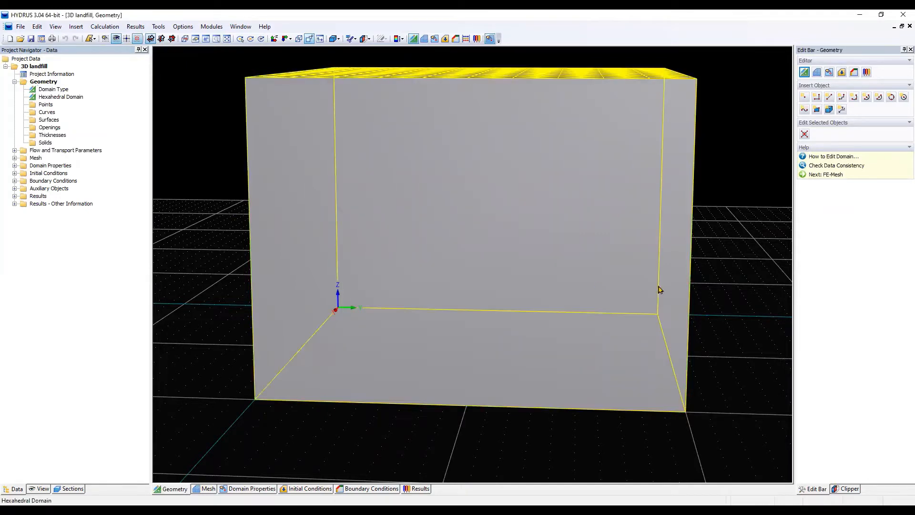
{"action": "left_click_drag", "start_coordinate": [698, 214], "coordinate": [638, 351]}
{"action": "scroll", "coordinate": [561, 248], "scroll_direction": "down", "scroll_amount": 3}
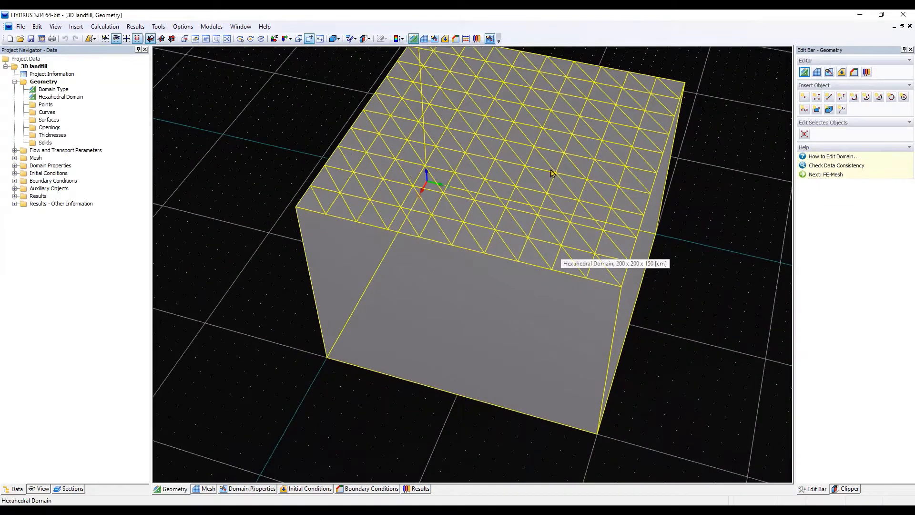
{"action": "scroll", "coordinate": [524, 161], "scroll_direction": "up", "scroll_amount": 1}
{"action": "middle_click_drag", "start_coordinate": [531, 193], "coordinate": [533, 231]}
{"action": "scroll", "coordinate": [533, 231], "scroll_direction": "up", "scroll_amount": 1}
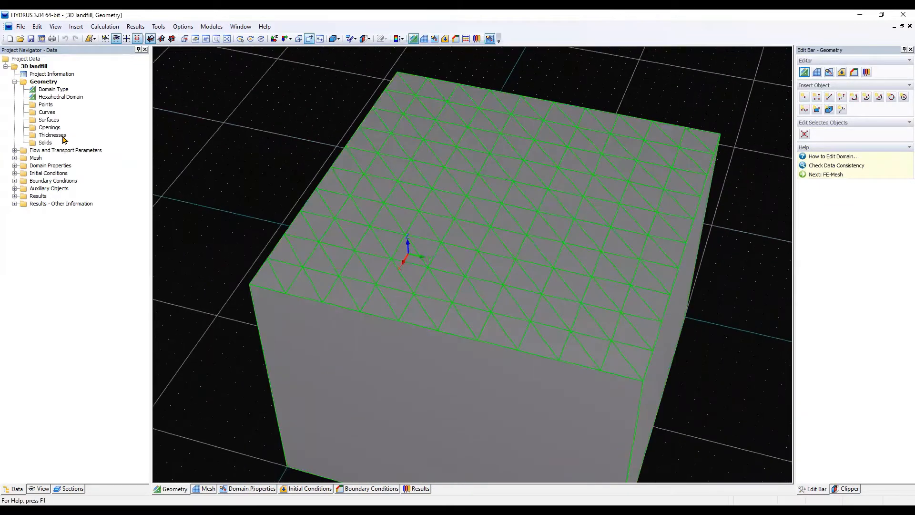
- View the mesh and material distribution again, followed by the initial conditions for water content and concentration
{"action": "left_click", "coordinate": [208, 489]}
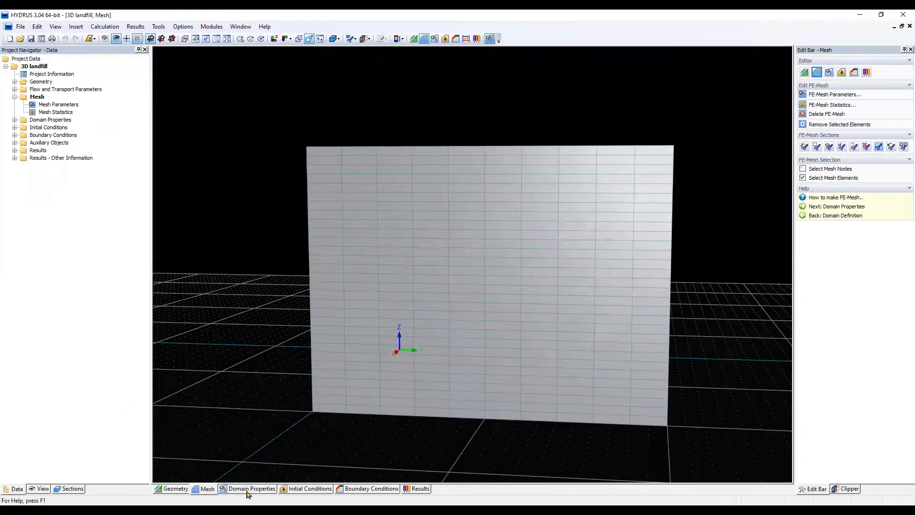
{"action": "left_click", "coordinate": [248, 489]}
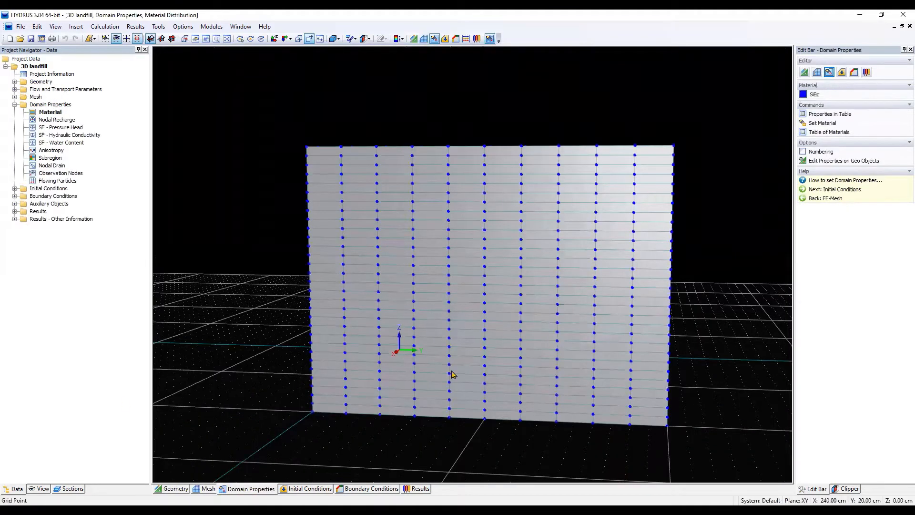
{"action": "left_click", "coordinate": [308, 489]}
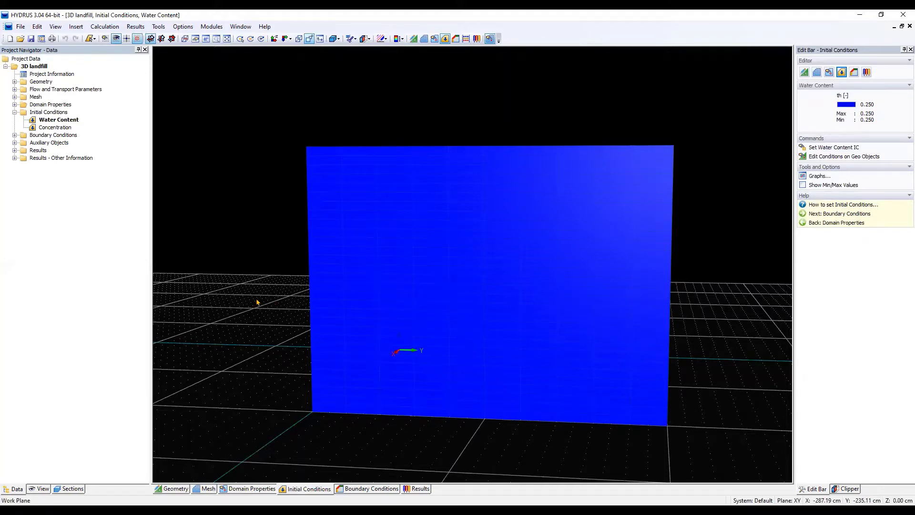
{"action": "left_click", "coordinate": [54, 128]}
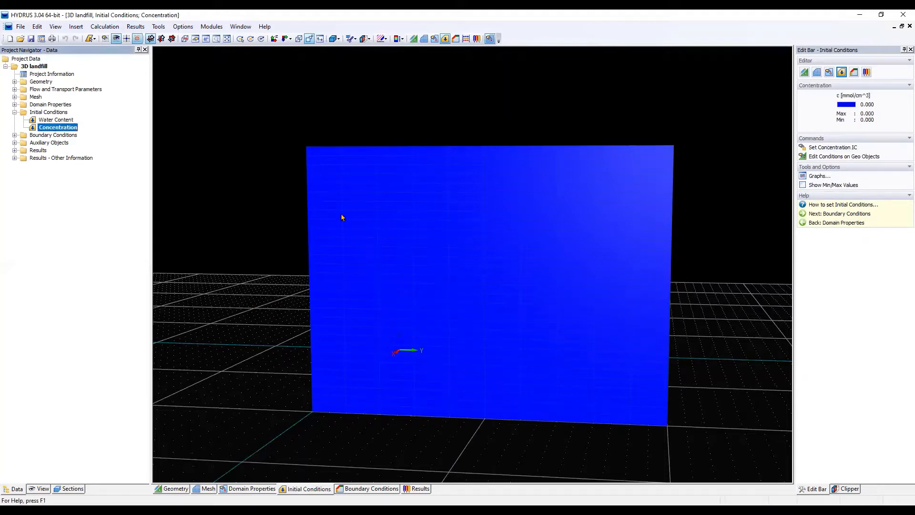
- Examine the solute transport boundary conditions and the water flow boundary conditions on the domain's top, bottom and side faces
{"action": "left_click", "coordinate": [367, 490]}
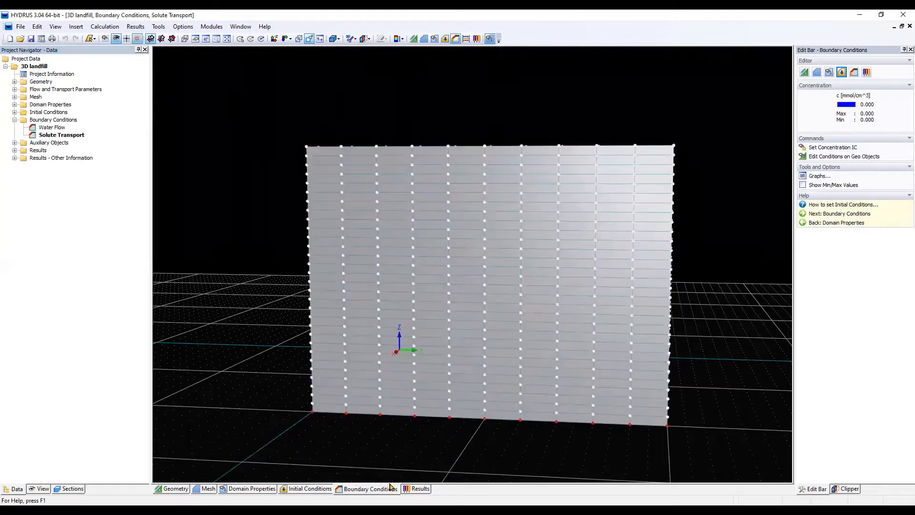
{"action": "left_click_drag", "start_coordinate": [569, 343], "coordinate": [564, 384]}
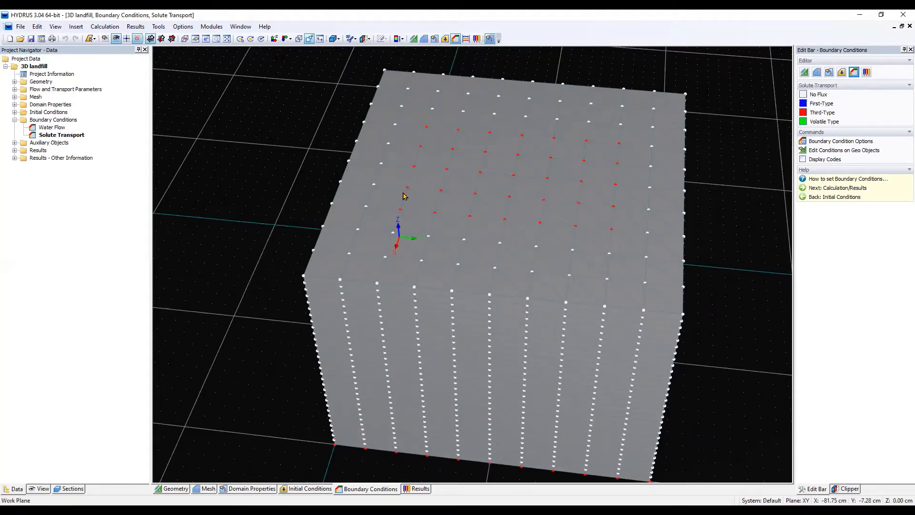
{"action": "left_click", "coordinate": [52, 128]}
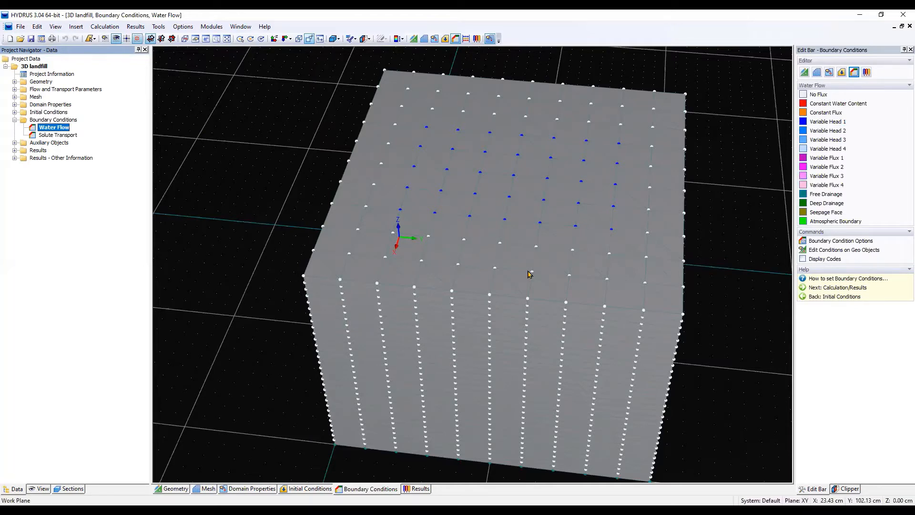
{"action": "scroll", "coordinate": [527, 272], "scroll_direction": "down", "scroll_amount": 1}
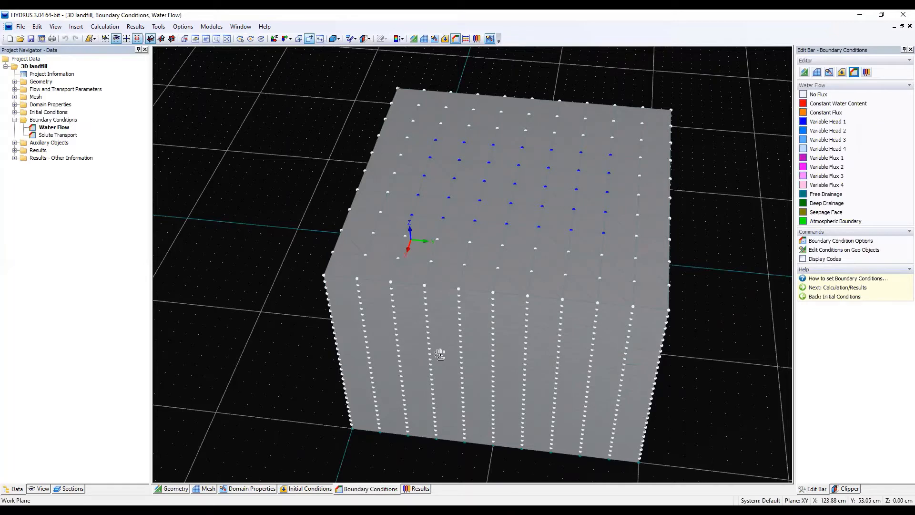
{"action": "left_click_drag", "start_coordinate": [440, 353], "coordinate": [486, 138]}
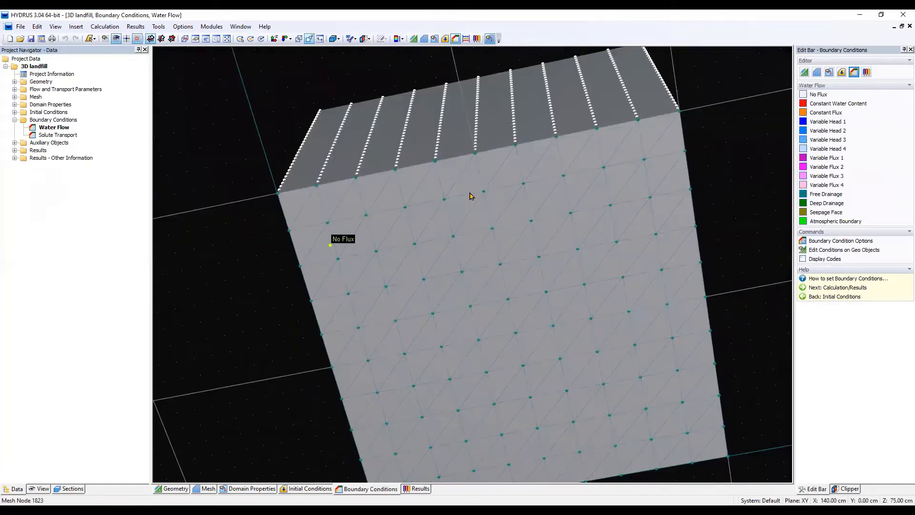
{"action": "middle_click_drag", "start_coordinate": [500, 234], "coordinate": [519, 411]}
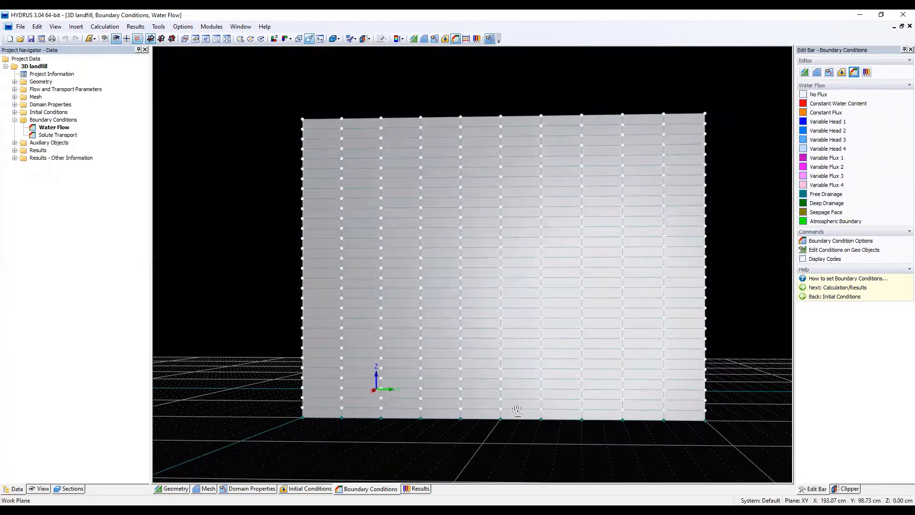
{"action": "scroll", "coordinate": [453, 302], "scroll_direction": "up", "scroll_amount": 1}
{"action": "middle_click_drag", "start_coordinate": [466, 300], "coordinate": [519, 321]}
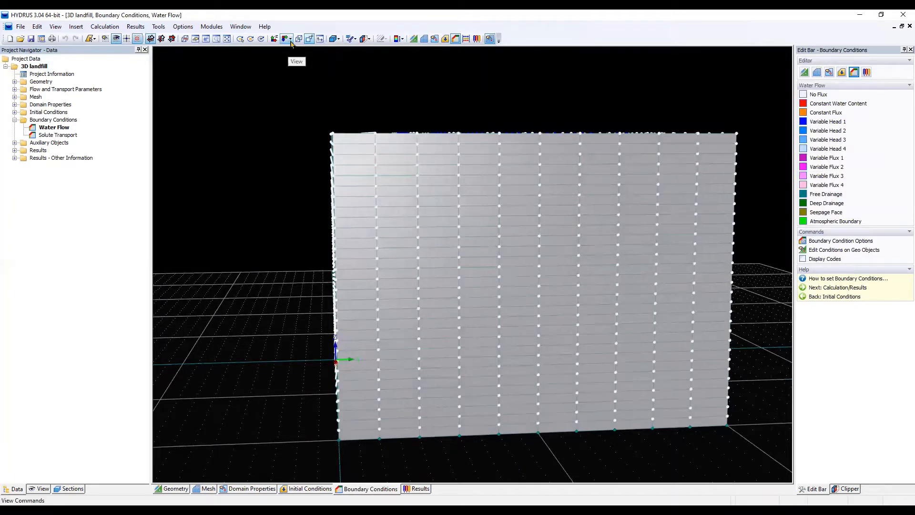
- Cut the view with a rectangle around the domain's bottom edge to isolate the bottom boundary nodes
{"action": "left_click", "coordinate": [351, 39]}
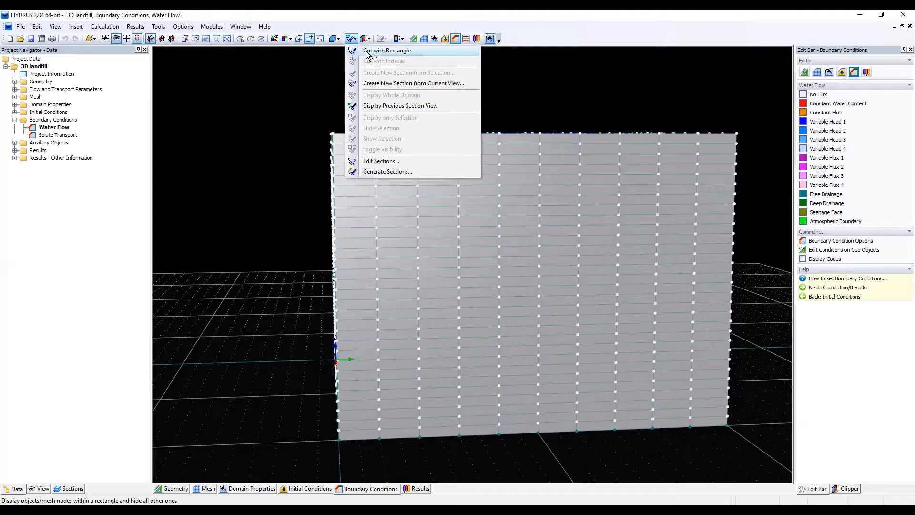
{"action": "left_click", "coordinate": [366, 52]}
{"action": "middle_click_drag", "start_coordinate": [437, 309], "coordinate": [391, 301]}
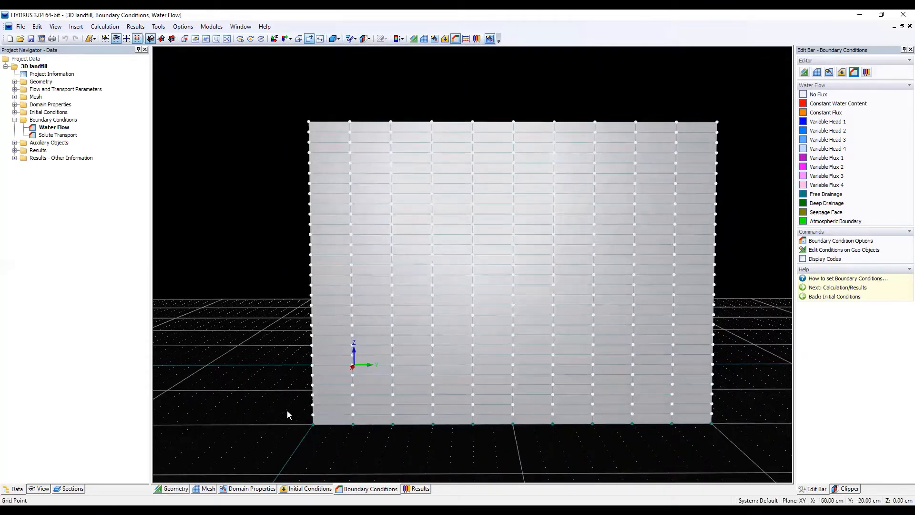
{"action": "left_click_drag", "start_coordinate": [285, 419], "coordinate": [724, 455]}
{"action": "mouse_move", "coordinate": [589, 453]}
{"action": "middle_mouse_down"}
{"action": "mouse_move", "coordinate": [553, 400]}
{"action": "mouse_move", "coordinate": [525, 281]}
{"action": "mouse_move", "coordinate": [564, 345]}
{"action": "mouse_move", "coordinate": [577, 460]}
{"action": "middle_mouse_up"}
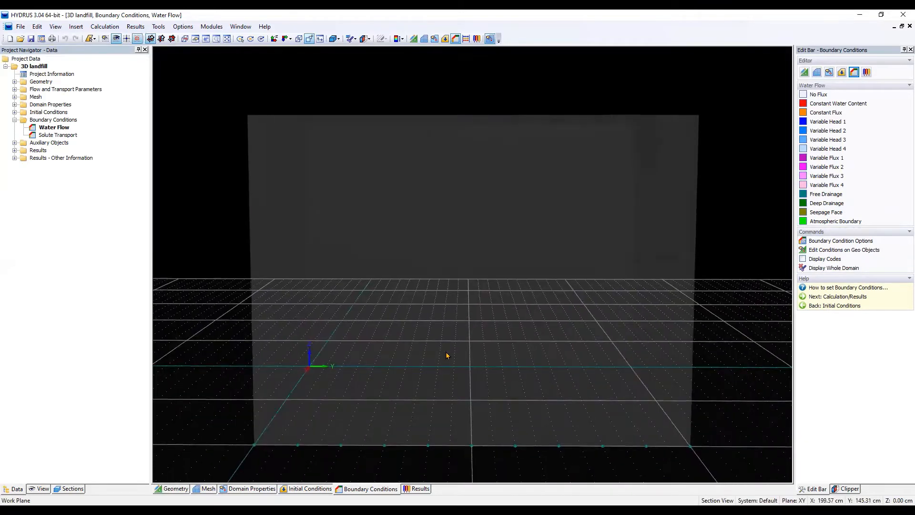
- Restore the display of the whole domain after viewing the isolated bottom nodes
{"action": "left_click", "coordinate": [355, 40]}
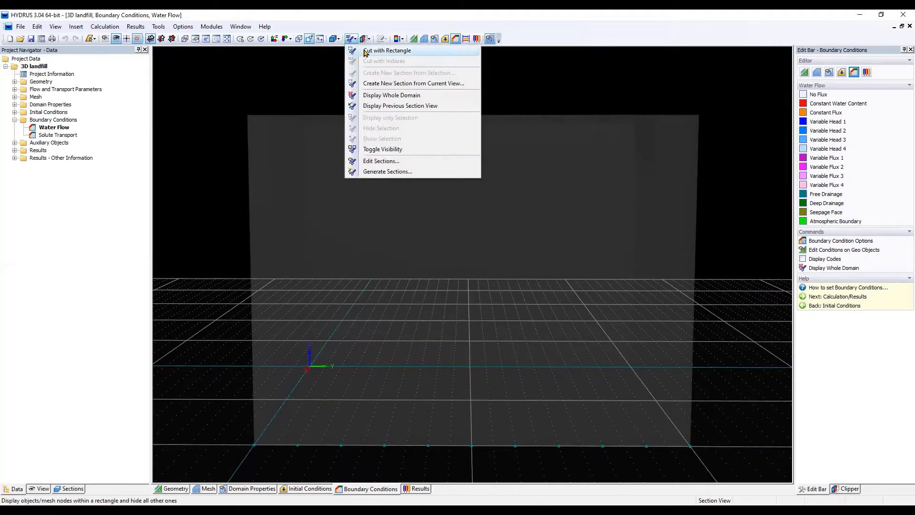
{"action": "left_click", "coordinate": [386, 50]}
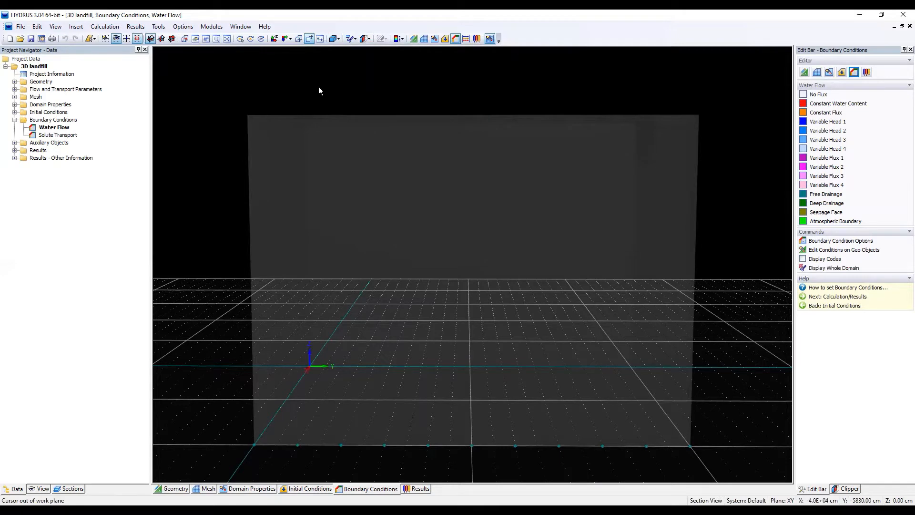
{"action": "left_click", "coordinate": [353, 39]}
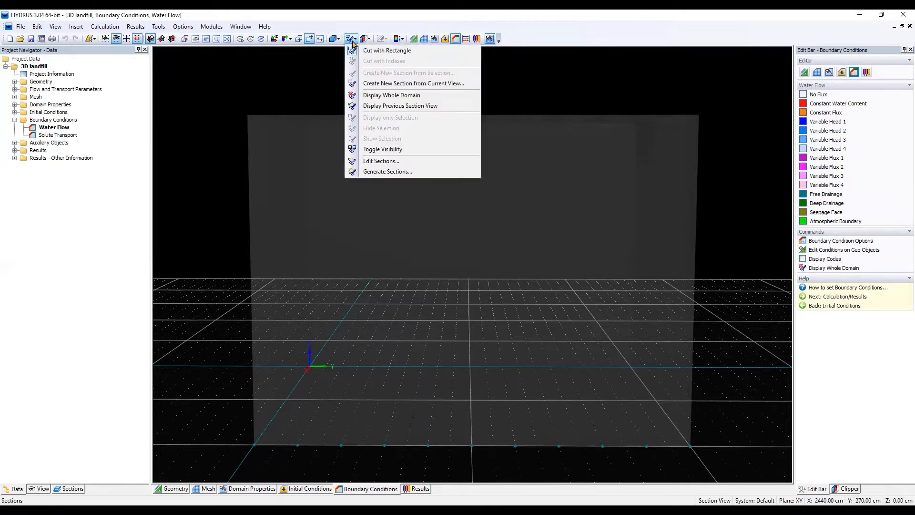
{"action": "left_click", "coordinate": [388, 96]}
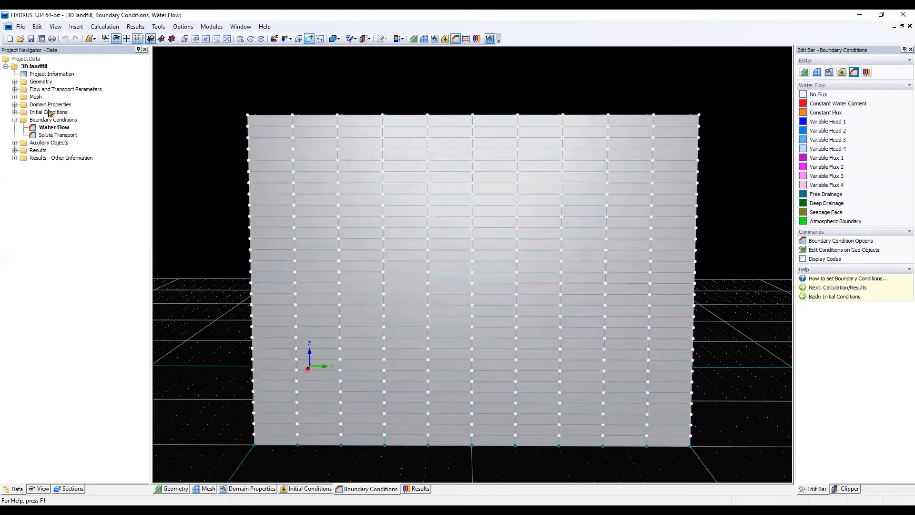
- View the boundary solute fluxes graph plotted against time, and close it
{"action": "left_click", "coordinate": [50, 157]}
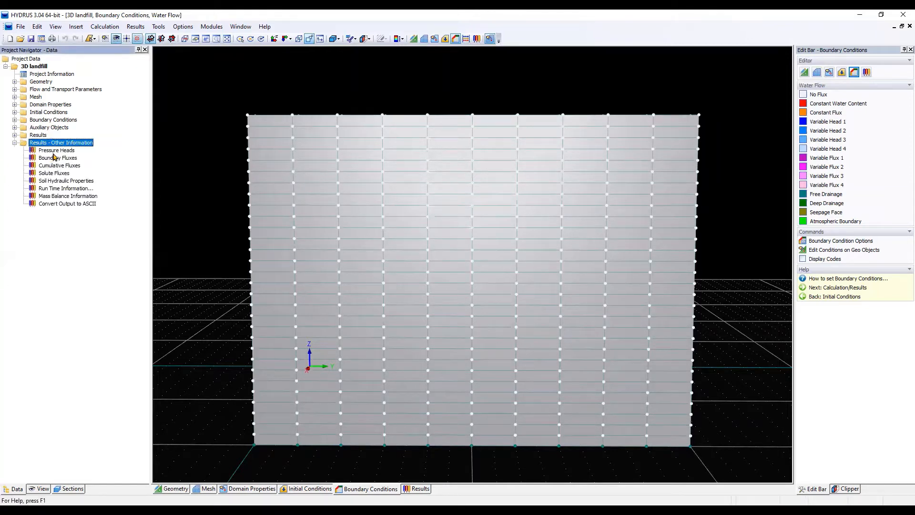
{"action": "double_click", "coordinate": [57, 173]}
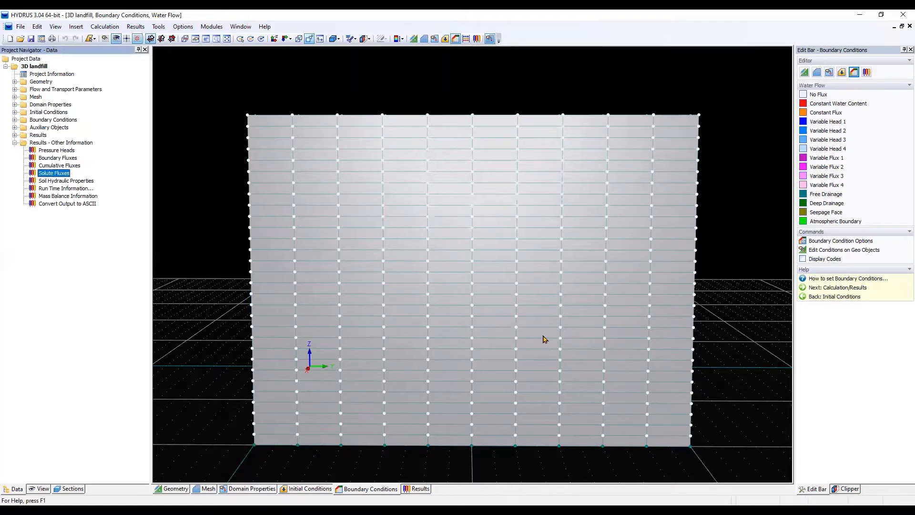
{"action": "left_click", "coordinate": [501, 282]}
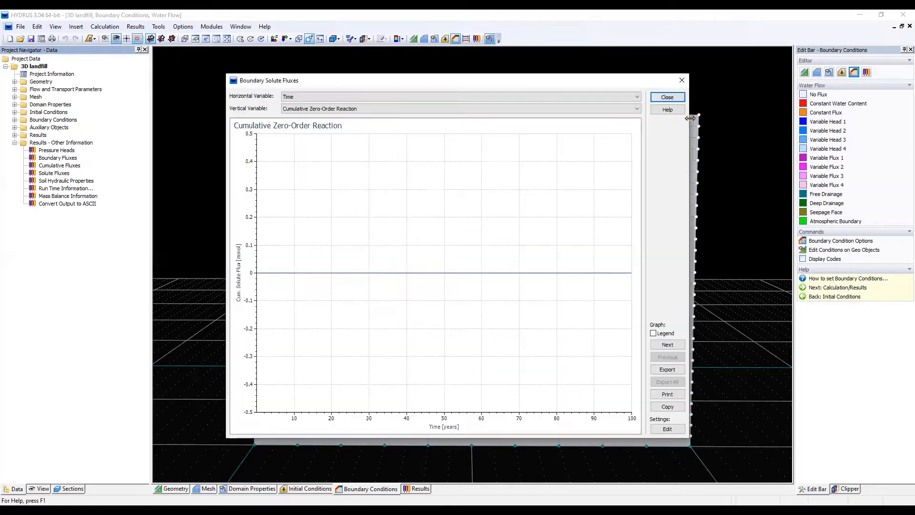
{"action": "left_click", "coordinate": [667, 97]}
- Display the concentration results on the domain in a 3D view, reset to 0 years and advance to 1 year
{"action": "double_click", "coordinate": [38, 135]}
{"action": "double_click", "coordinate": [57, 181]}
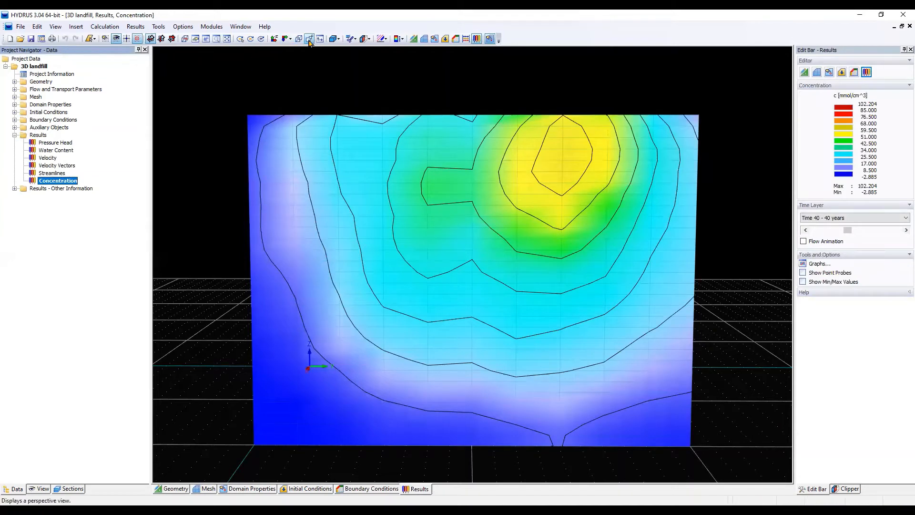
{"action": "left_click", "coordinate": [291, 42]}
{"action": "left_click", "coordinate": [300, 52]}
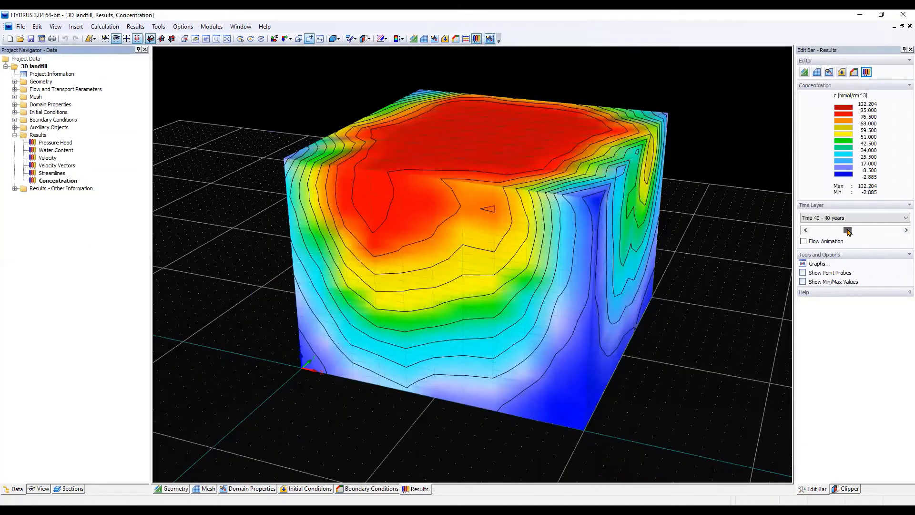
{"action": "left_click_drag", "start_coordinate": [847, 231], "coordinate": [812, 231]}
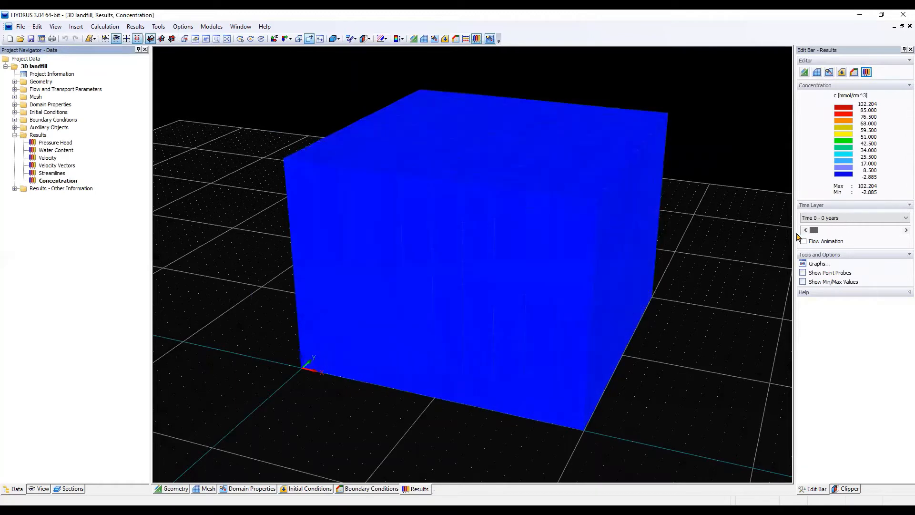
{"action": "left_click", "coordinate": [903, 231]}
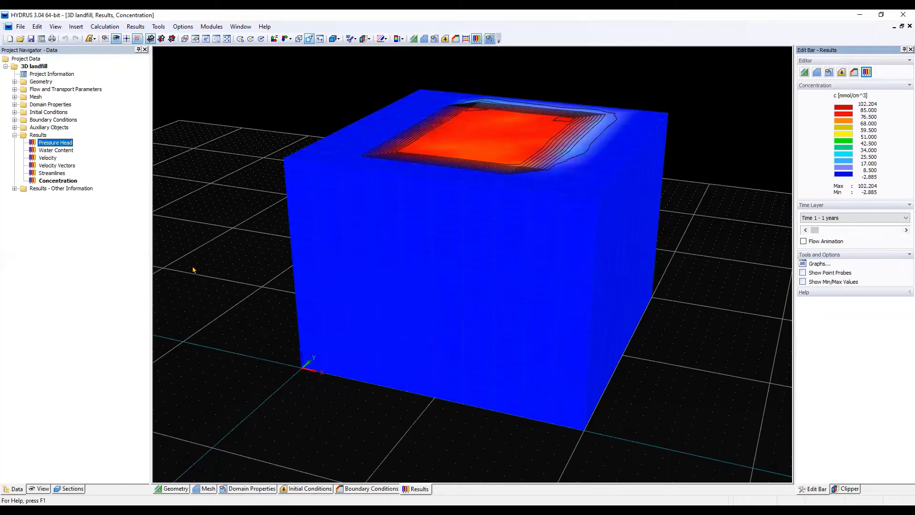
- Display the pressure head results from 0 to 21 years and inspect the distribution on all side faces of the domain
{"action": "left_click", "coordinate": [806, 230]}
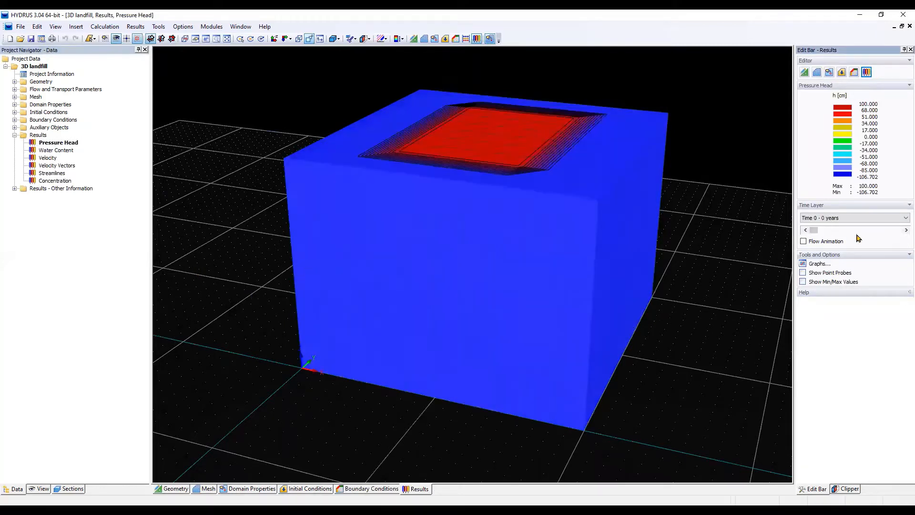
{"action": "left_click", "coordinate": [900, 231]}
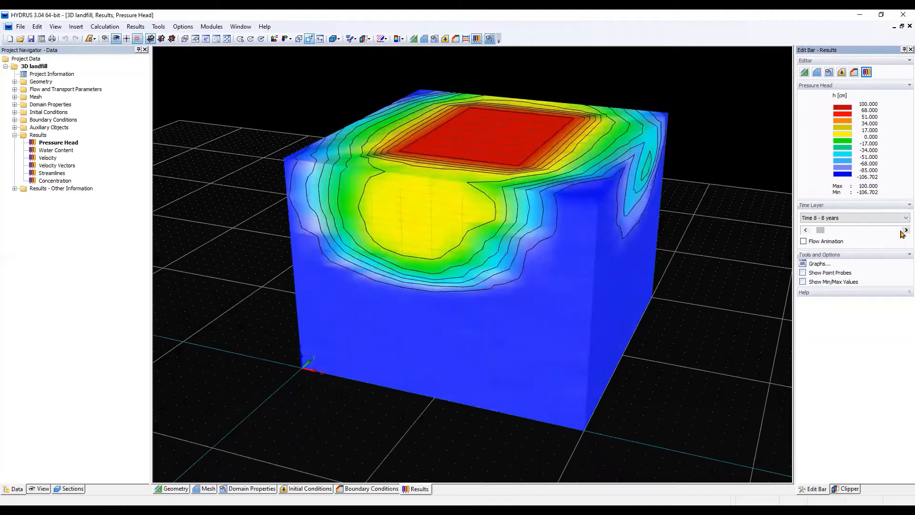
{"action": "left_click", "coordinate": [905, 230]}
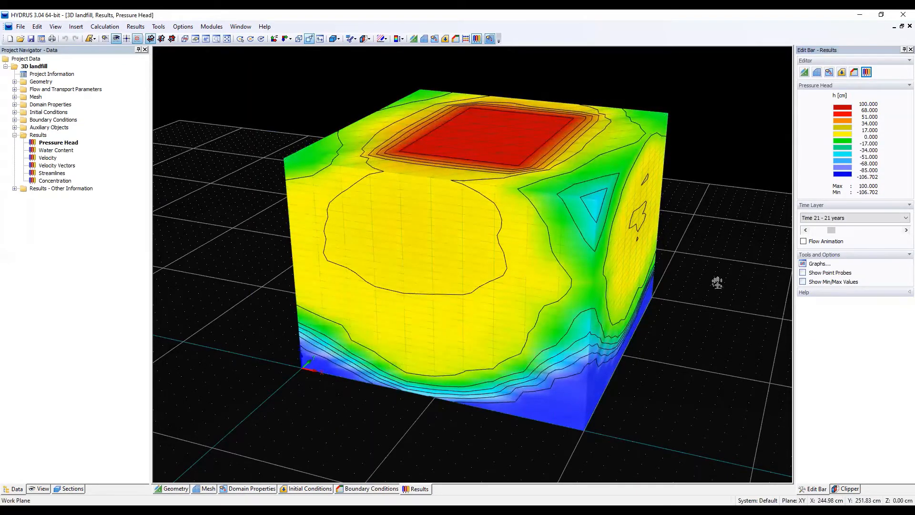
{"action": "middle_click_drag", "start_coordinate": [597, 312], "coordinate": [253, 279]}
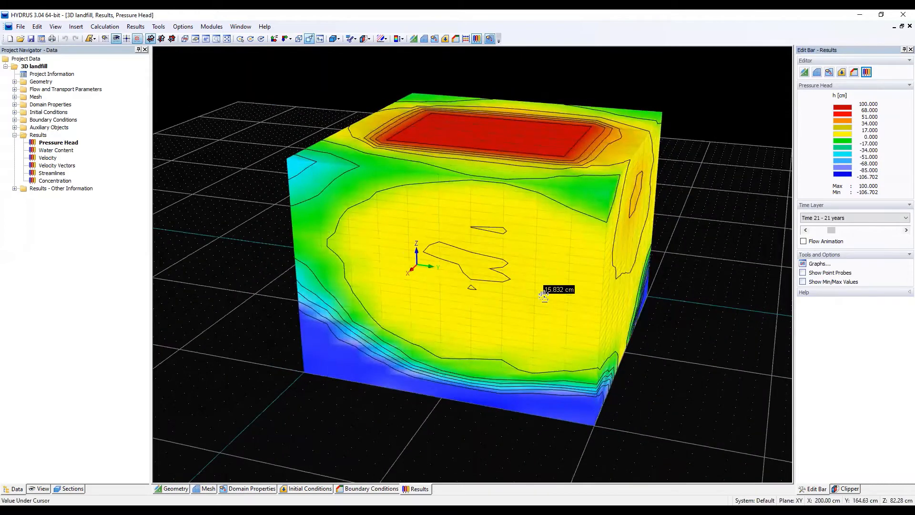
{"action": "middle_click_drag", "start_coordinate": [543, 295], "coordinate": [713, 257]}
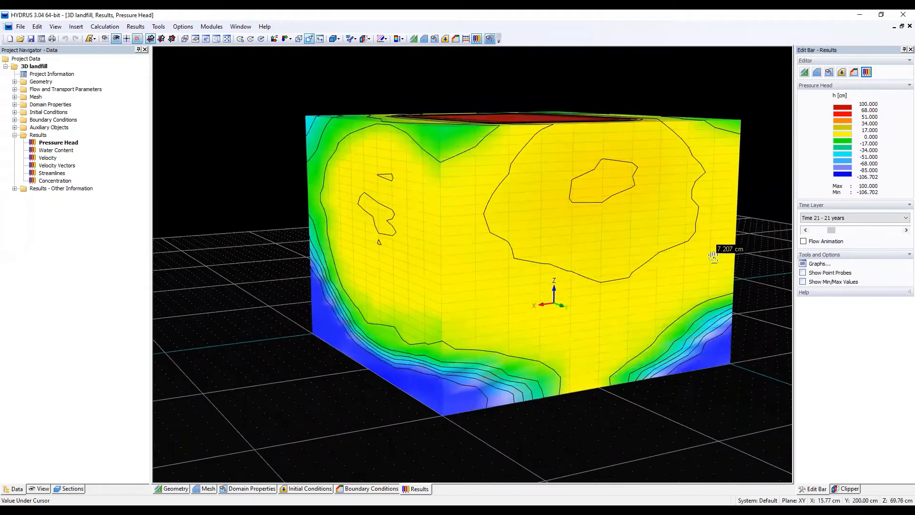
{"action": "middle_click_drag", "start_coordinate": [564, 264], "coordinate": [767, 252]}
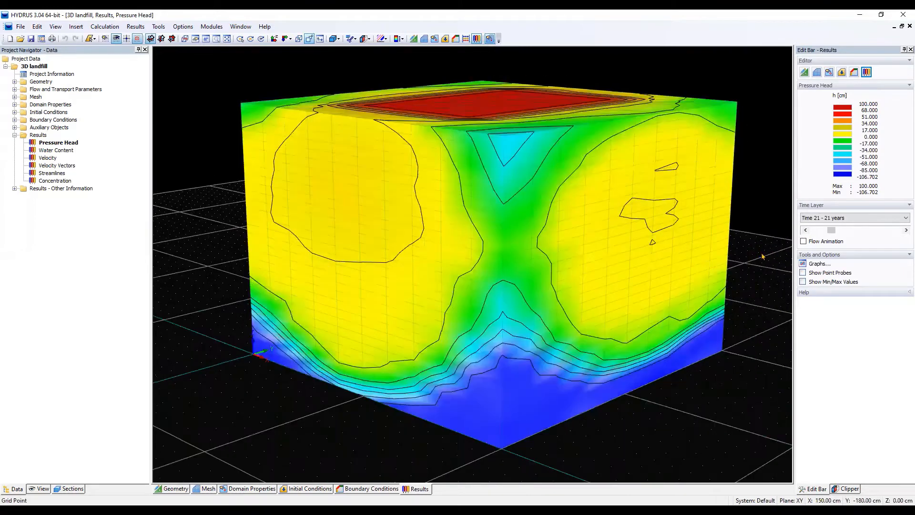
{"action": "middle_click_drag", "start_coordinate": [324, 261], "coordinate": [437, 244]}
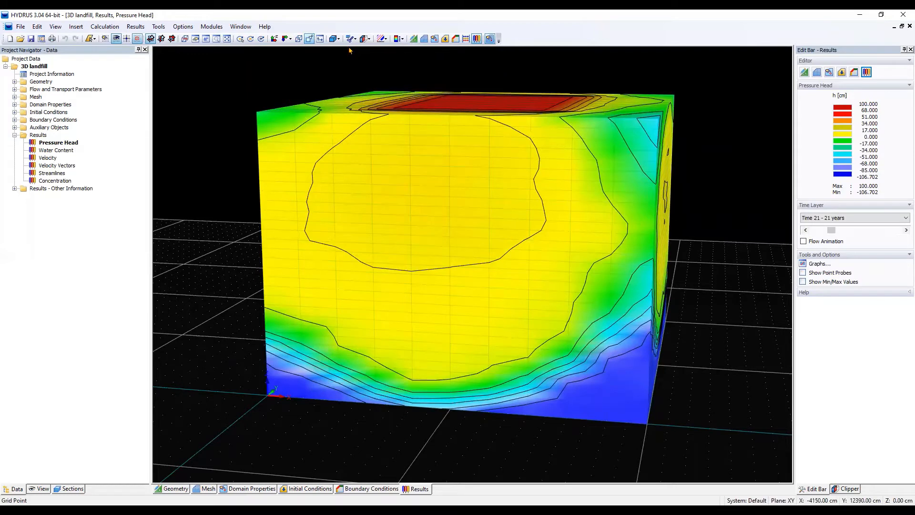
- Activate the slicer on the pressure head results with a horizontal XY plane and hide its manipulator
{"action": "left_click", "coordinate": [366, 39]}
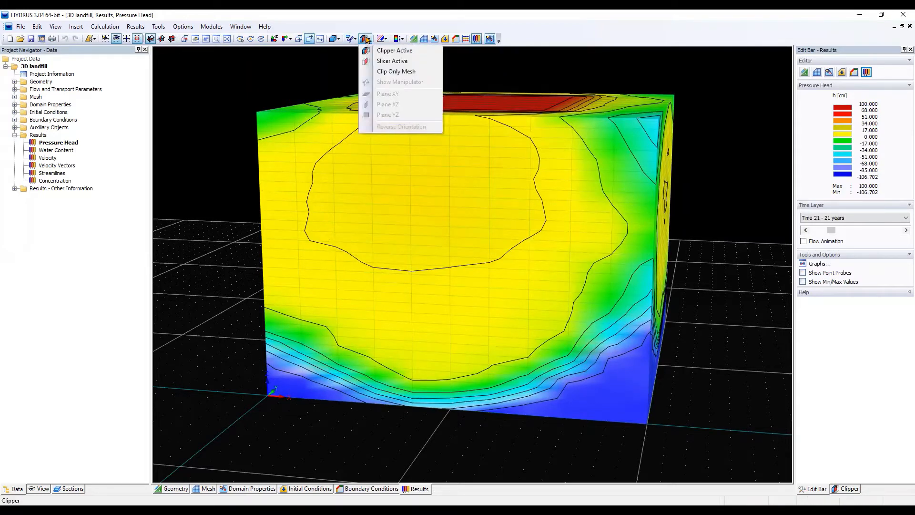
{"action": "left_click", "coordinate": [390, 61]}
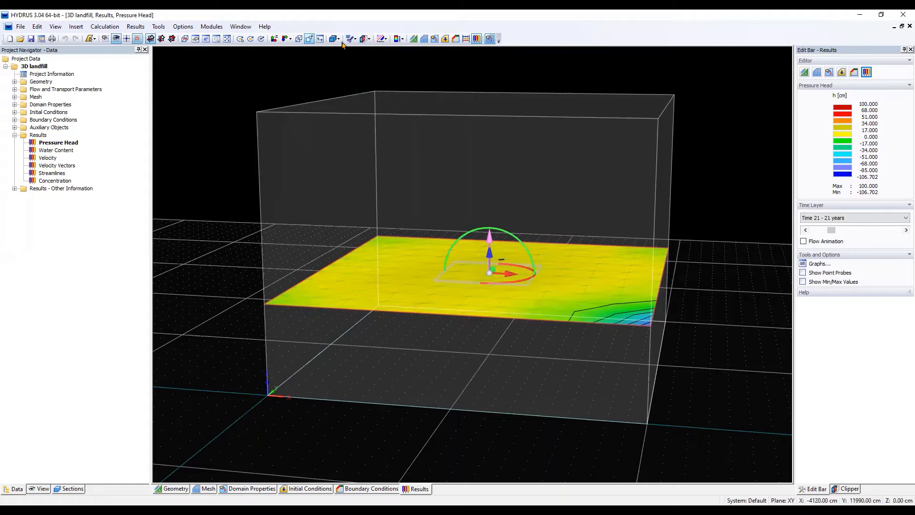
{"action": "left_click", "coordinate": [366, 40]}
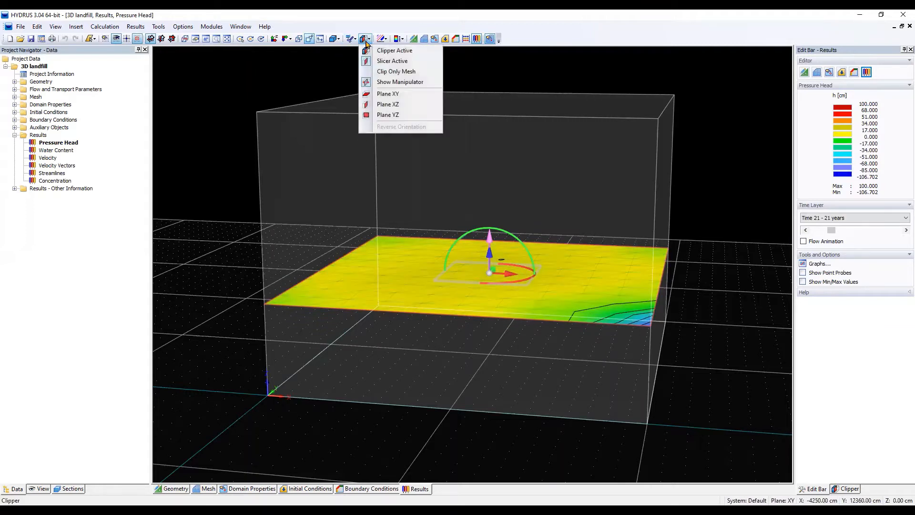
{"action": "left_click", "coordinate": [384, 94]}
- Switch the pressure head slice to the XZ plane and finally to the YZ plane
{"action": "left_click", "coordinate": [366, 39]}
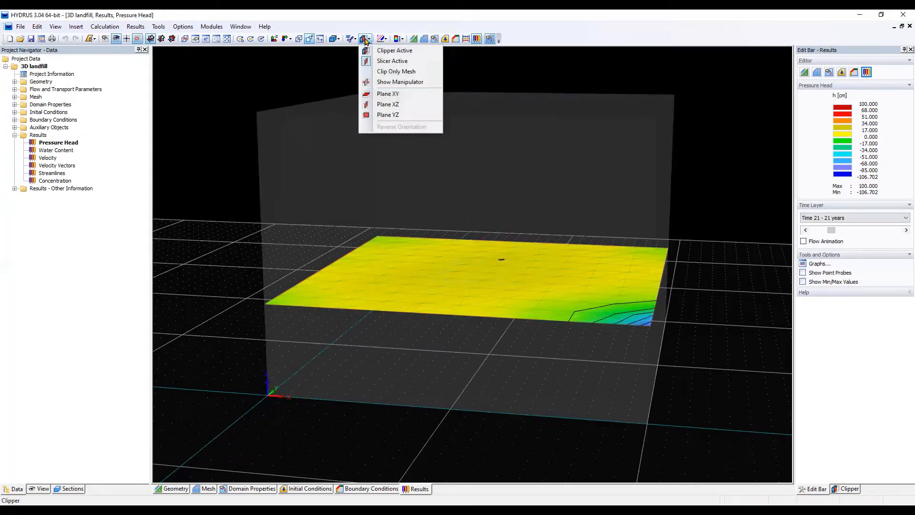
{"action": "left_click", "coordinate": [380, 106]}
{"action": "left_click", "coordinate": [366, 40]}
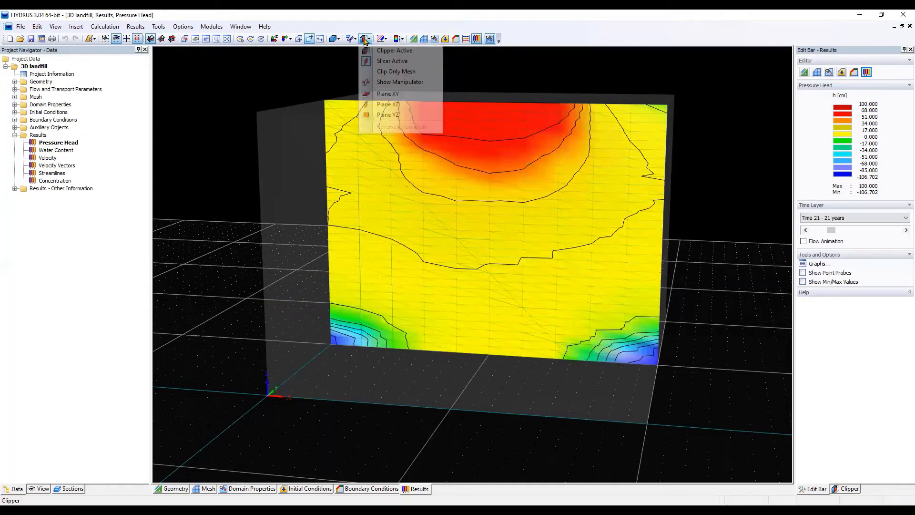
{"action": "left_click", "coordinate": [386, 117]}
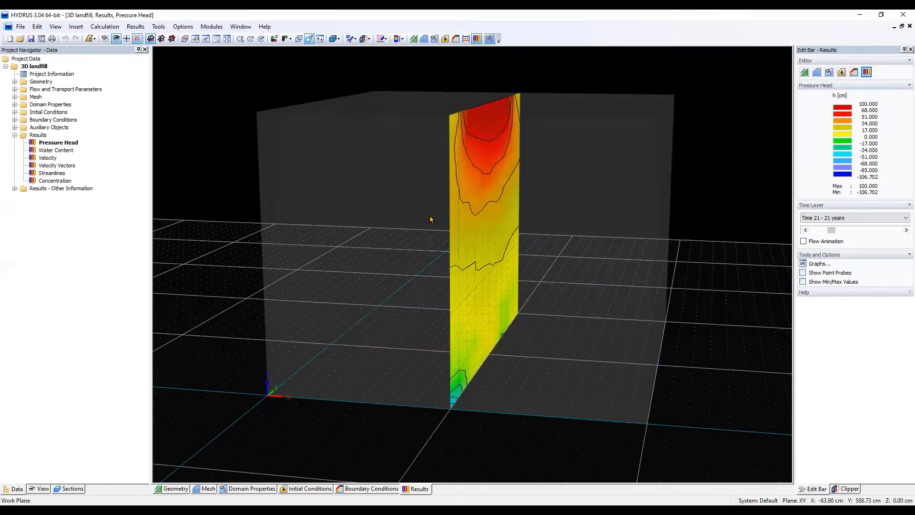
{"action": "left_click_drag", "start_coordinate": [252, 310], "coordinate": [368, 286]}
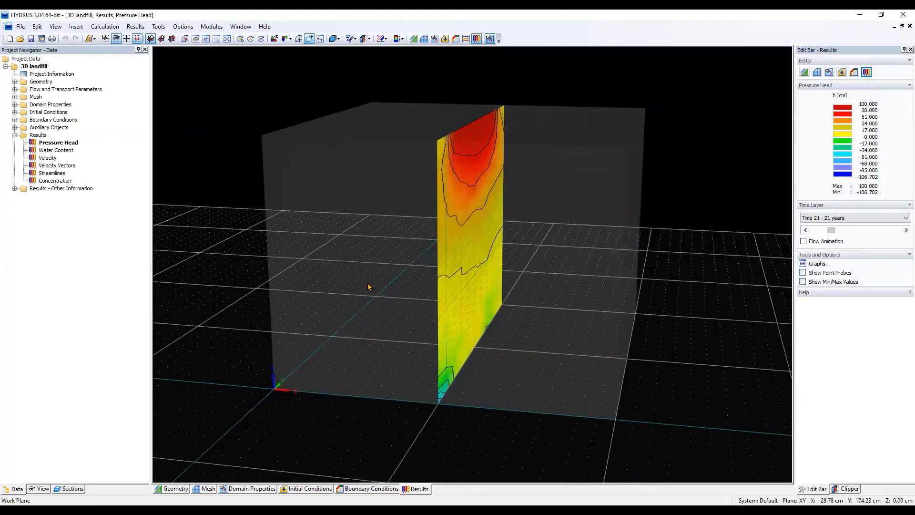
- Reset the time layer to 0 years and advance it to 100 years to follow the pressure head on the YZ slice
{"action": "left_click", "coordinate": [820, 233]}
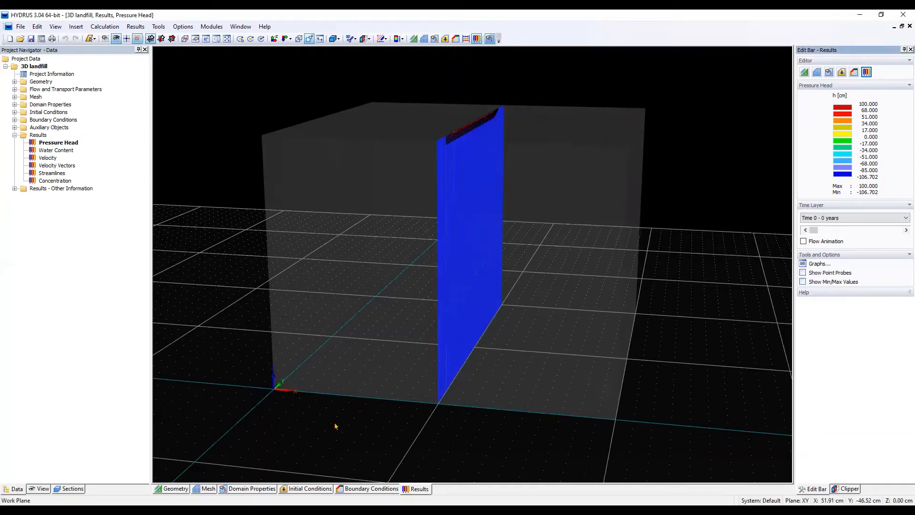
{"action": "right_click_drag", "start_coordinate": [335, 426], "coordinate": [400, 419]}
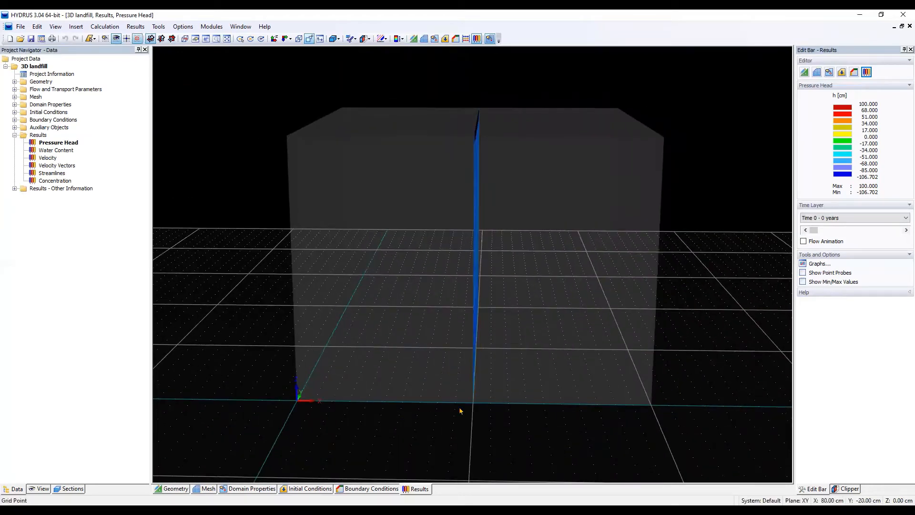
{"action": "right_click_drag", "start_coordinate": [579, 318], "coordinate": [486, 320]}
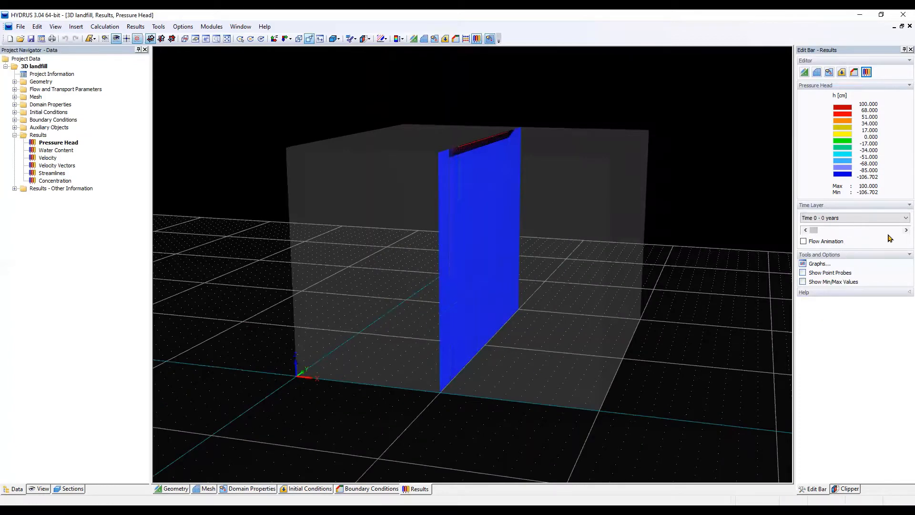
{"action": "left_click", "coordinate": [905, 230]}
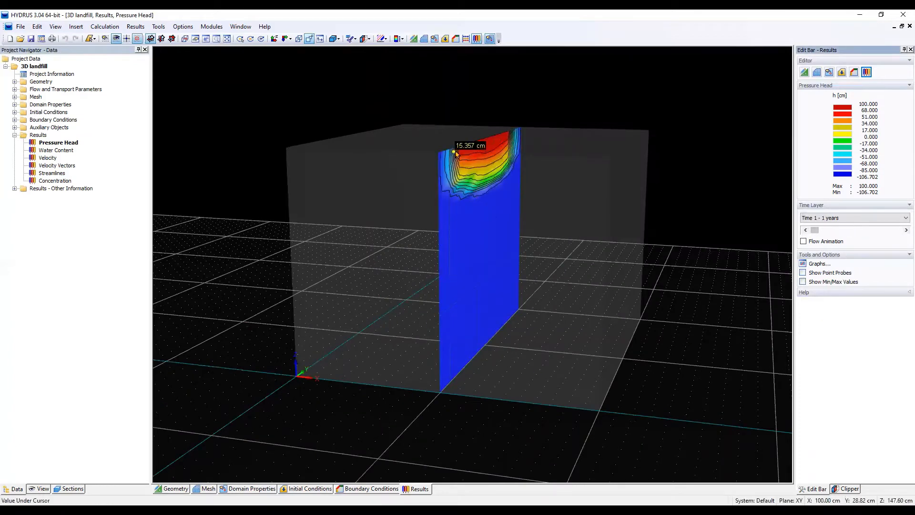
{"action": "left_click", "coordinate": [906, 230]}
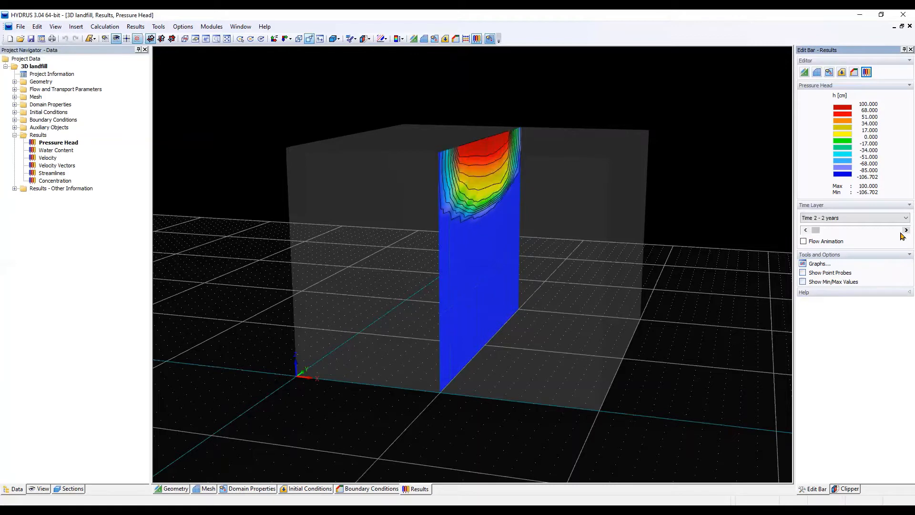
{"action": "left_click", "coordinate": [906, 230]}
{"action": "left_click", "coordinate": [905, 230]}
{"action": "left_click", "coordinate": [905, 230]}
{"action": "left_click", "coordinate": [906, 230]}
{"action": "left_click", "coordinate": [905, 230]}
{"action": "left_click", "coordinate": [906, 230]}
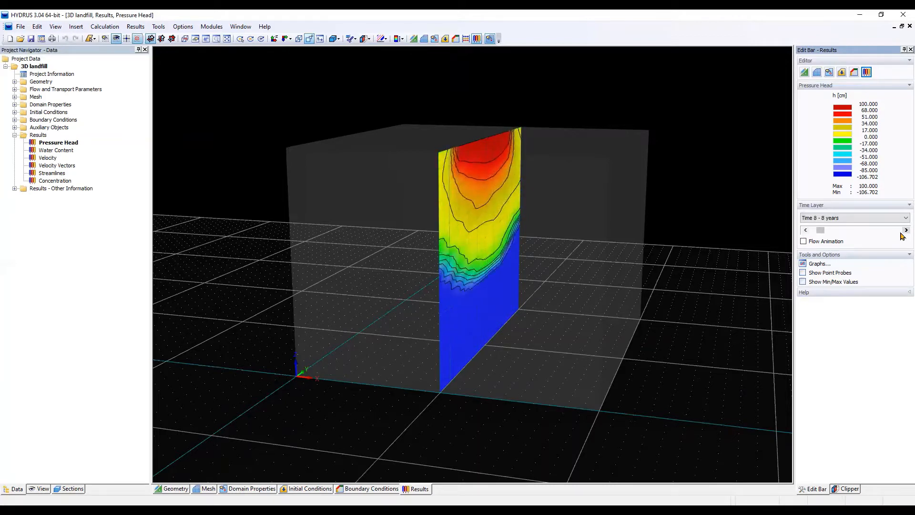
{"action": "left_click", "coordinate": [905, 230]}
{"action": "left_click_drag", "start_coordinate": [821, 231], "coordinate": [840, 231]}
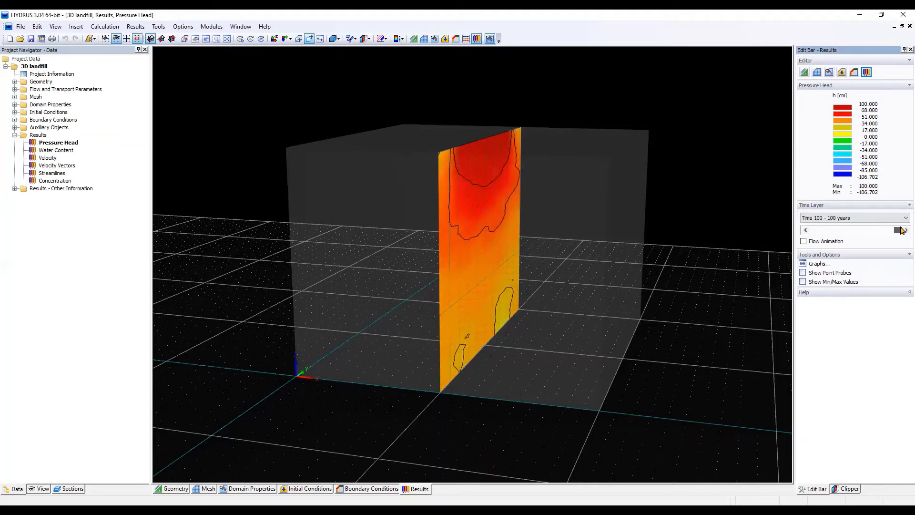
- Set the time layer to 16 years and inspect the YZ pressure head slice from the front of the domain
{"action": "left_click_drag", "start_coordinate": [890, 234], "coordinate": [826, 231]}
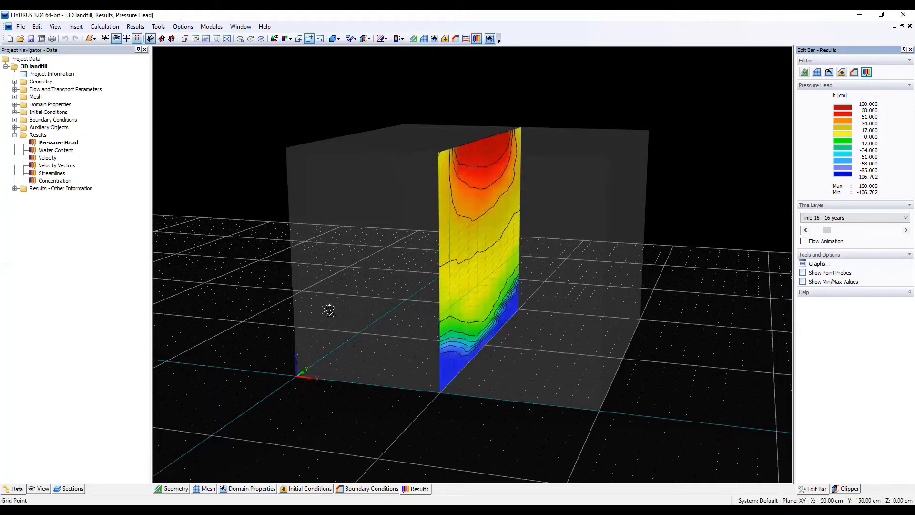
{"action": "left_click_drag", "start_coordinate": [329, 310], "coordinate": [416, 325]}
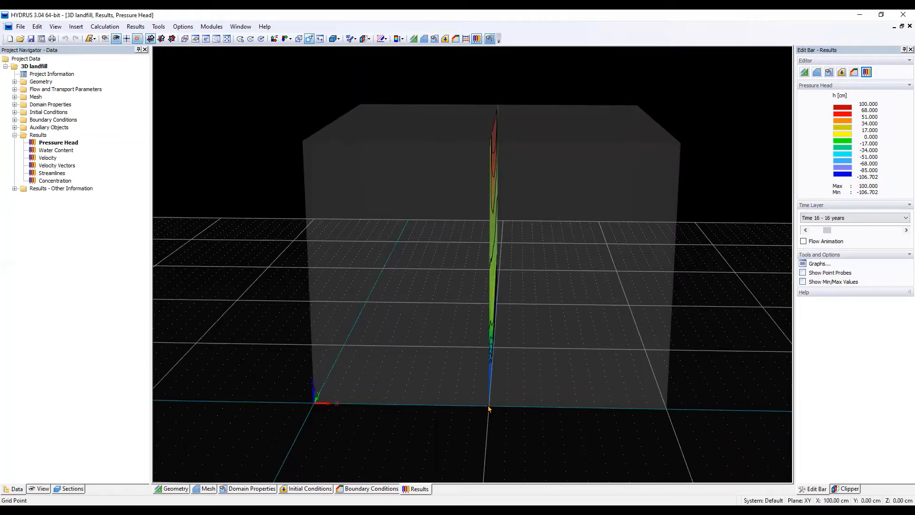
{"action": "left_click_drag", "start_coordinate": [392, 422], "coordinate": [397, 164]}
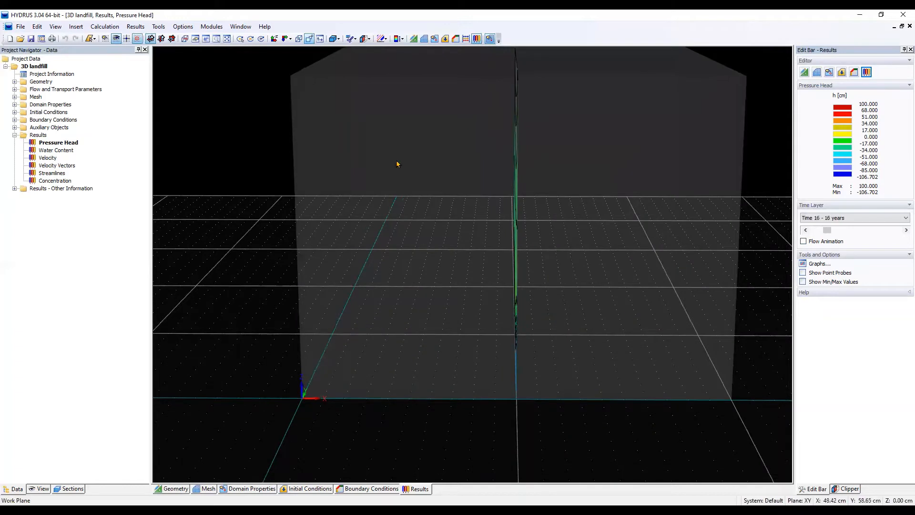
- Show the slicer manipulator and move the YZ pressure head slice along the X axis toward the origin end of the domain
{"action": "left_click", "coordinate": [368, 39]}
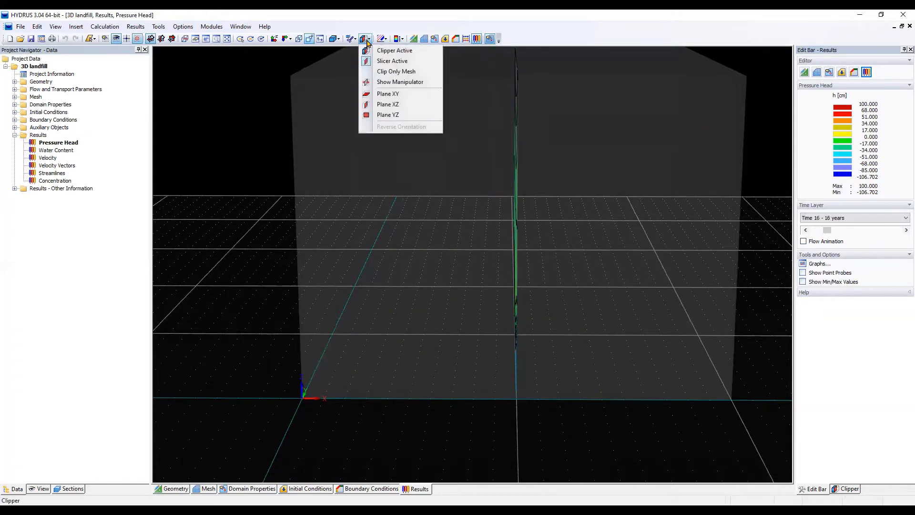
{"action": "left_click", "coordinate": [393, 83]}
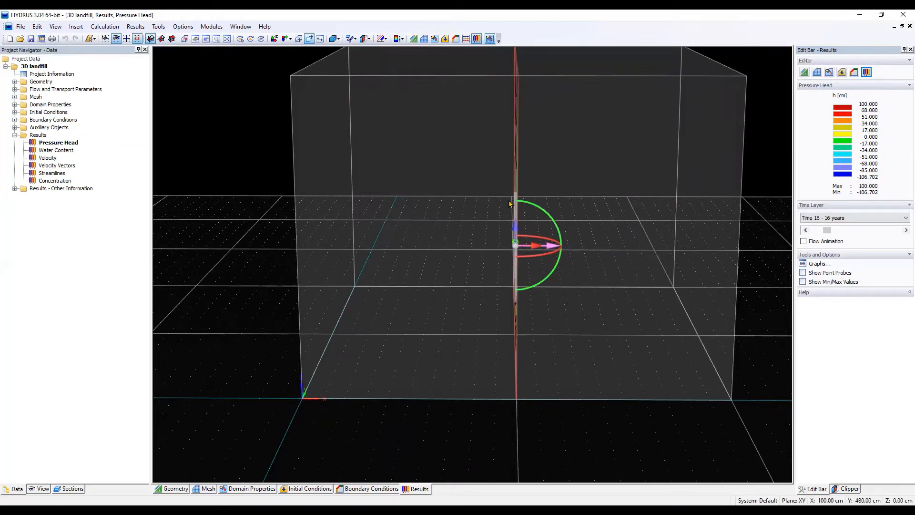
{"action": "left_click_drag", "start_coordinate": [555, 234], "coordinate": [399, 211]}
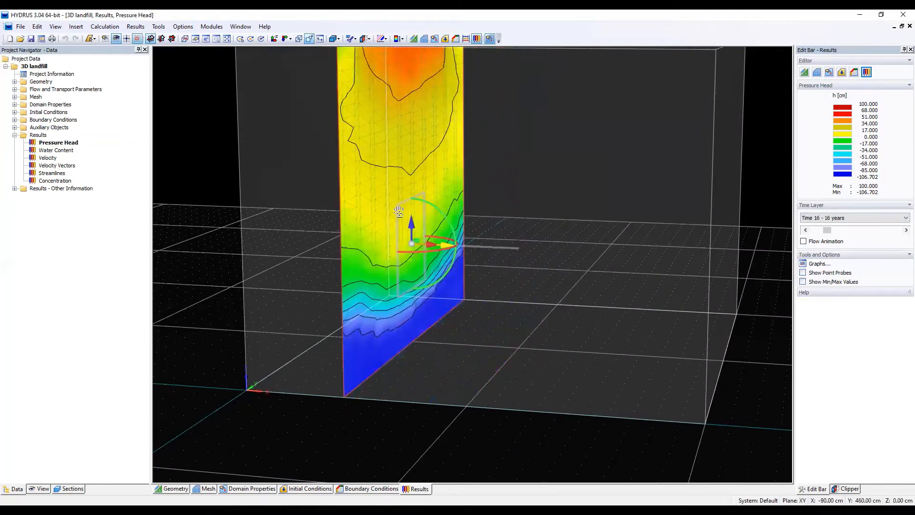
{"action": "scroll", "coordinate": [205, 254], "scroll_direction": "down", "scroll_amount": 4}
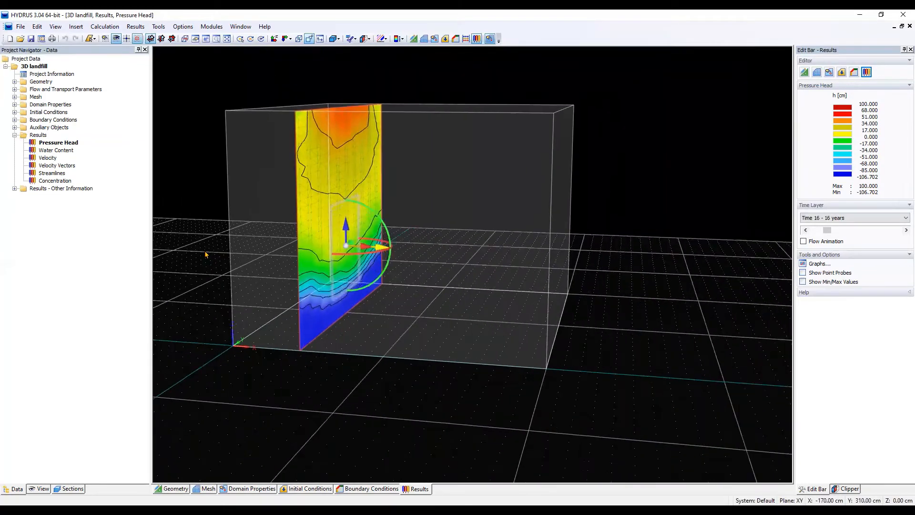
{"action": "left_click_drag", "start_coordinate": [347, 251], "coordinate": [269, 267]}
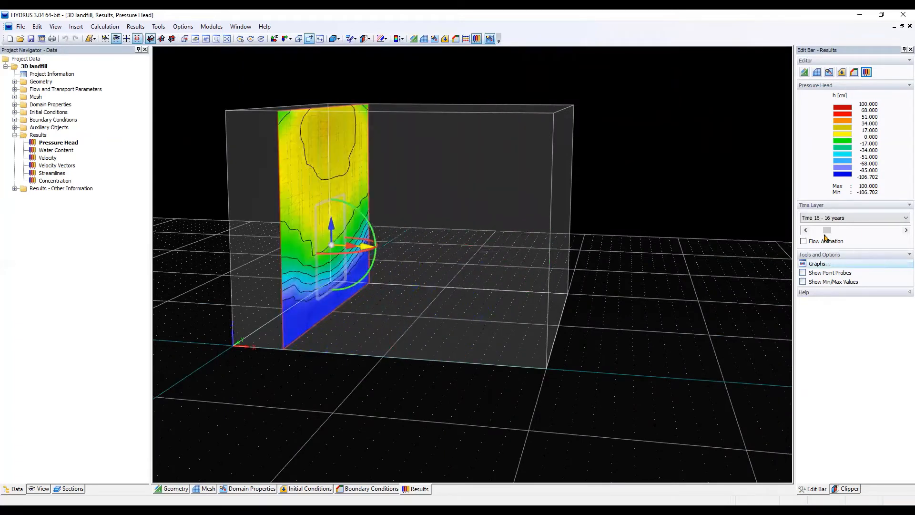
- Reset the time layer to 0 years, move the YZ slice near the far X end, and advance to 50 years
{"action": "left_click_drag", "start_coordinate": [827, 233], "coordinate": [813, 232]}
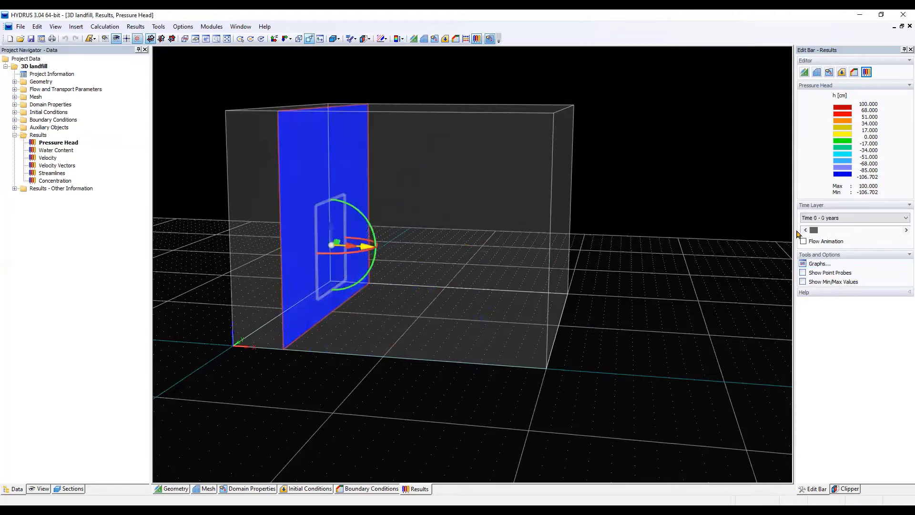
{"action": "left_click_drag", "start_coordinate": [284, 222], "coordinate": [512, 268]}
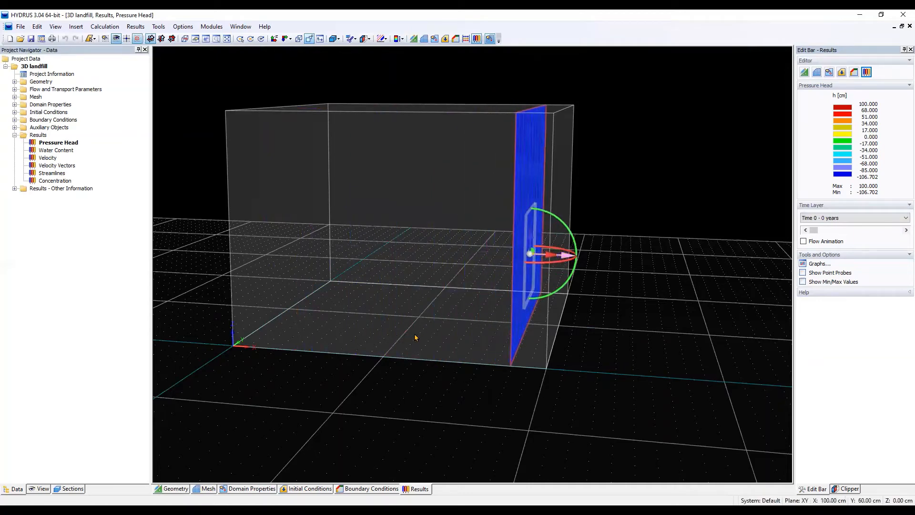
{"action": "middle_click_drag", "start_coordinate": [396, 252], "coordinate": [553, 274]}
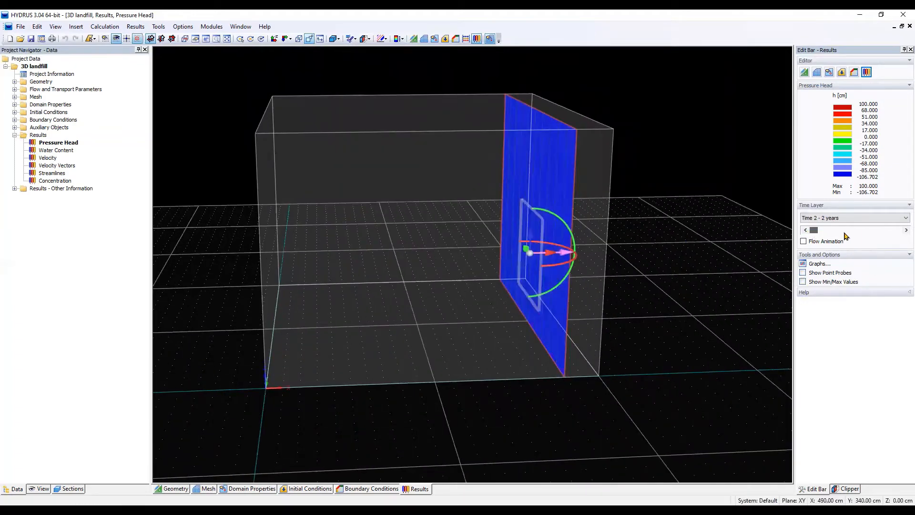
{"action": "left_click", "coordinate": [899, 230]}
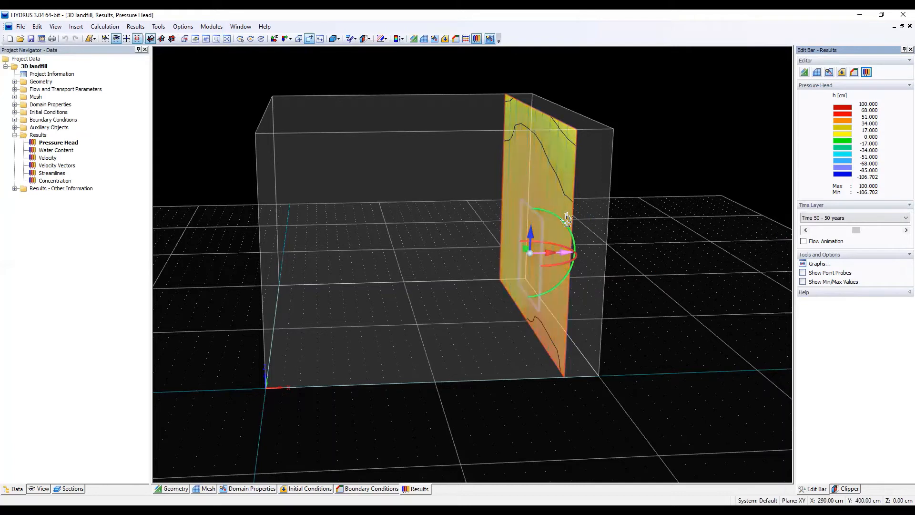
- Sweep the YZ slice through the domain at 50 years, toward the origin and back near the far X end, examining the pressure head
{"action": "left_click_drag", "start_coordinate": [563, 218], "coordinate": [391, 264]}
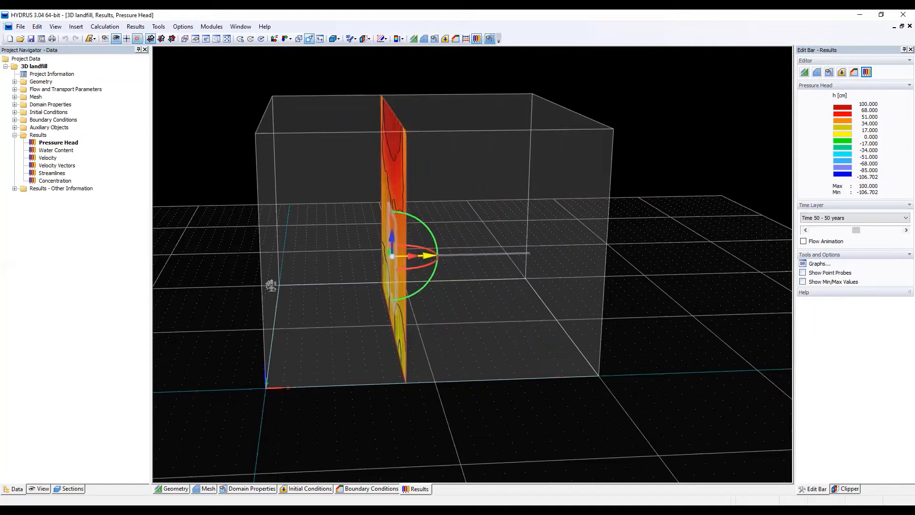
{"action": "scroll", "coordinate": [271, 287], "scroll_direction": "up", "scroll_amount": 1}
{"action": "middle_click_drag", "start_coordinate": [297, 299], "coordinate": [352, 306]}
{"action": "scroll", "coordinate": [354, 305], "scroll_direction": "up", "scroll_amount": 1}
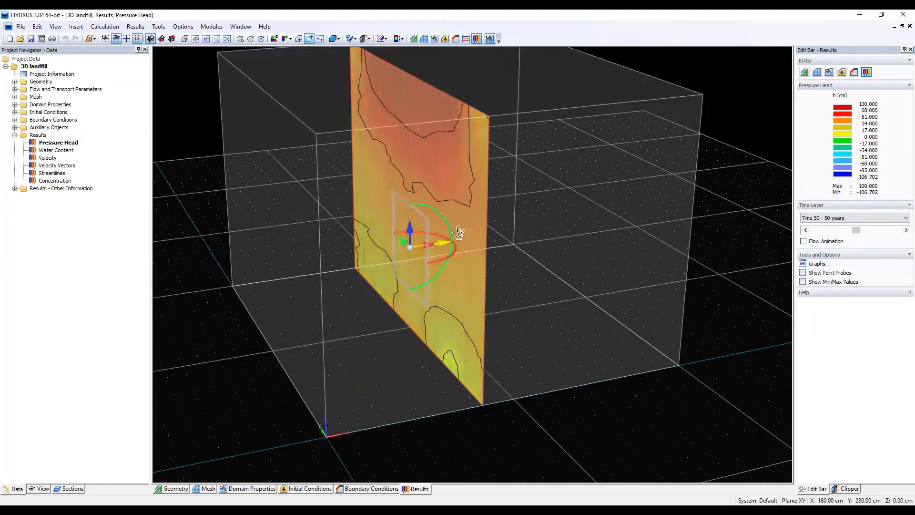
{"action": "left_click_drag", "start_coordinate": [458, 232], "coordinate": [393, 249]}
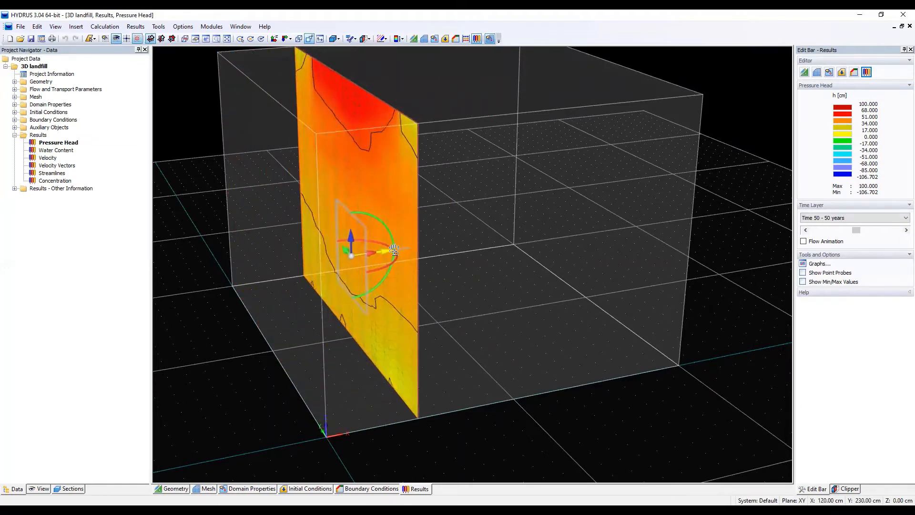
{"action": "scroll", "coordinate": [524, 247], "scroll_direction": "down", "scroll_amount": 3}
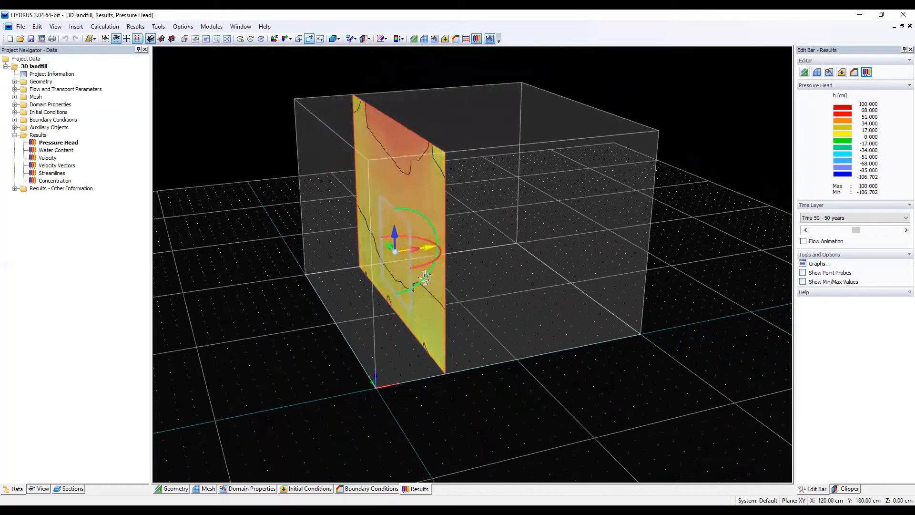
{"action": "left_click_drag", "start_coordinate": [403, 261], "coordinate": [576, 228]}
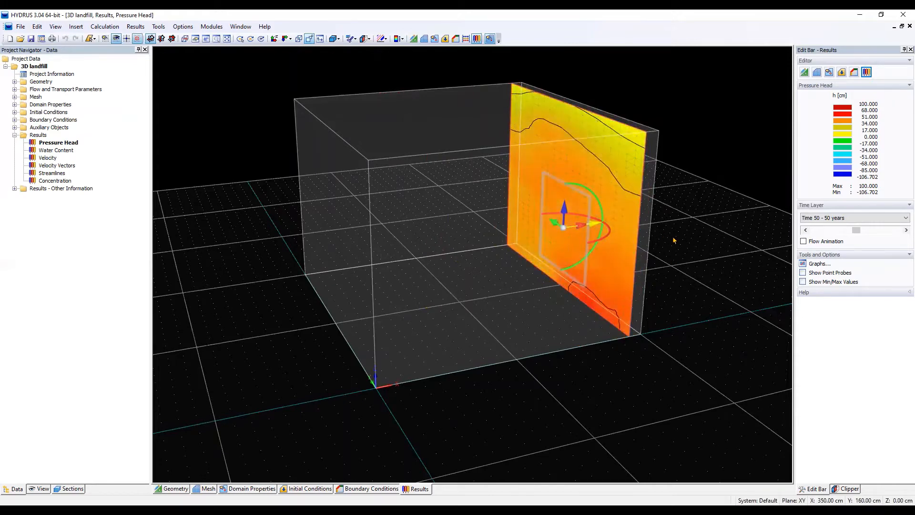
{"action": "left_click_drag", "start_coordinate": [670, 237], "coordinate": [422, 259]}
{"action": "left_click_drag", "start_coordinate": [487, 249], "coordinate": [584, 171]}
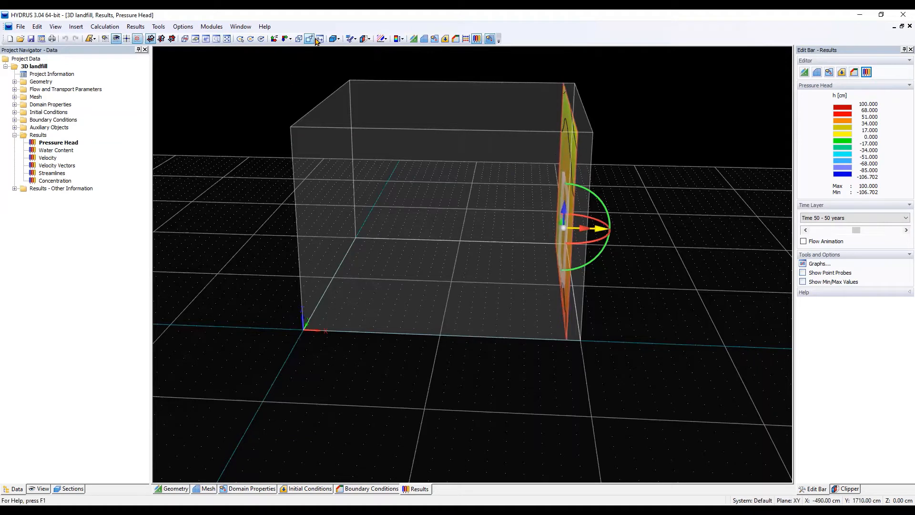
- Switch the slicer to the XY plane and lower the slice near the base of the domain using its manipulator
{"action": "left_click", "coordinate": [366, 38]}
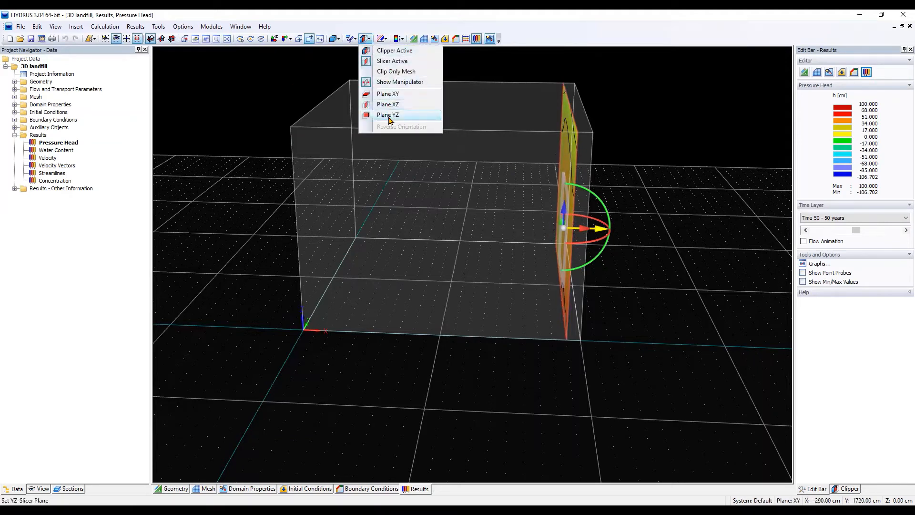
{"action": "left_click", "coordinate": [383, 93]}
{"action": "left_click", "coordinate": [368, 40]}
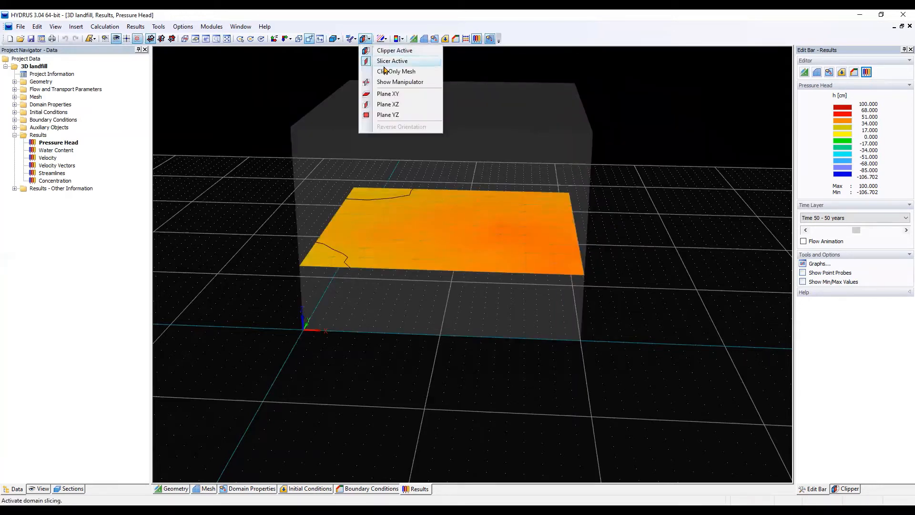
{"action": "left_click", "coordinate": [390, 84]}
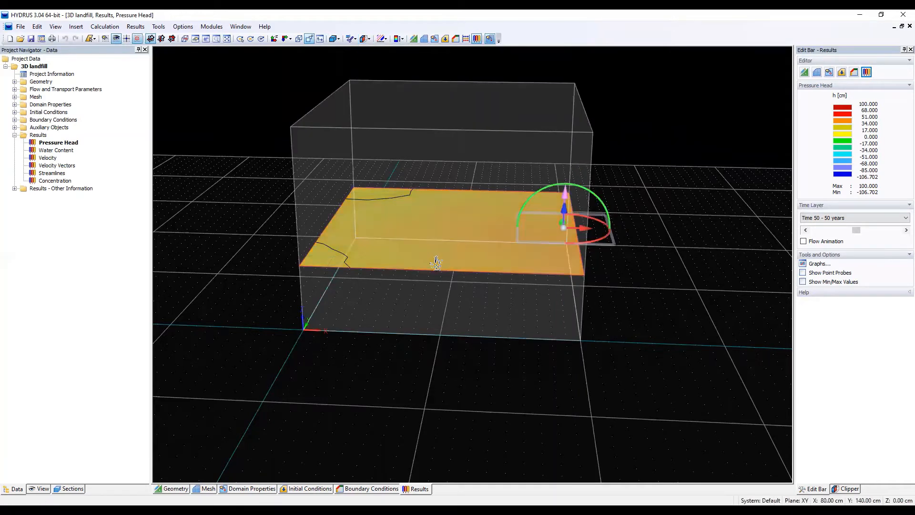
{"action": "left_click_drag", "start_coordinate": [446, 267], "coordinate": [463, 314]}
- Replace the slicer with the clipper and raise the horizontal clipping plane to just above the domain's mid-height
{"action": "left_click", "coordinate": [369, 39]}
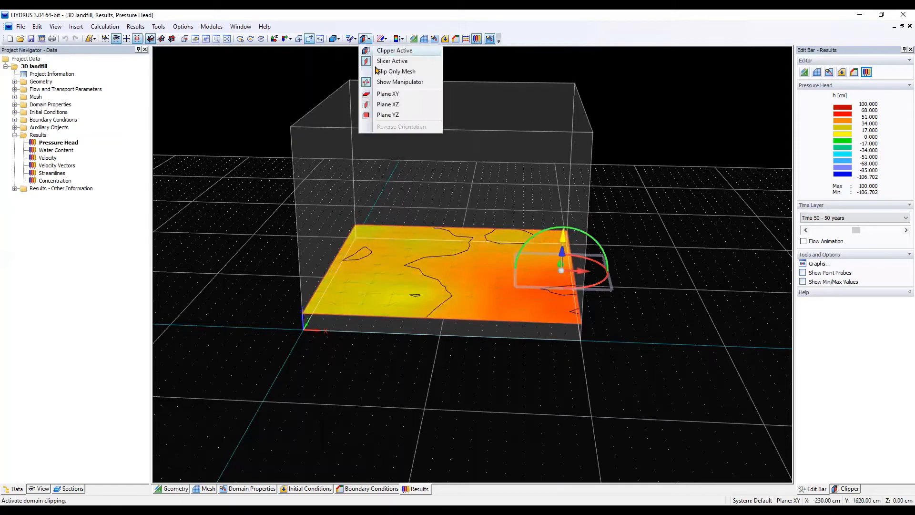
{"action": "left_click", "coordinate": [367, 61]}
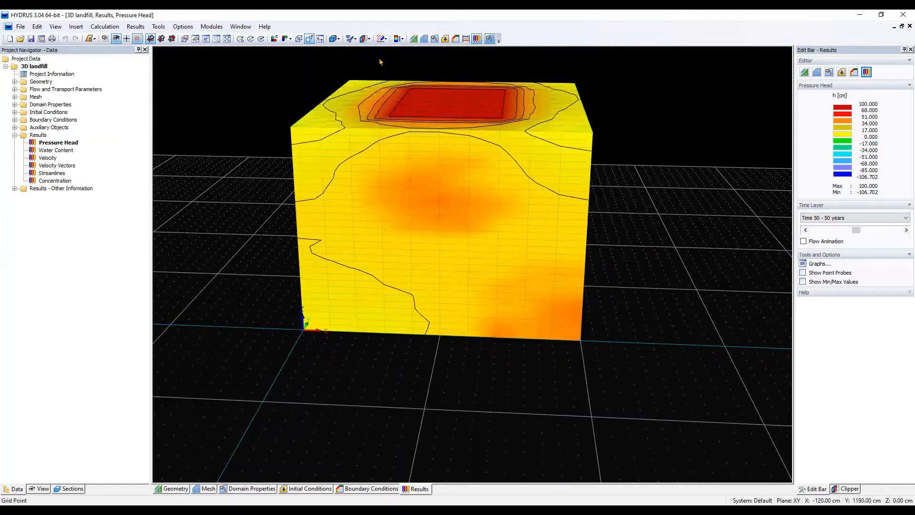
{"action": "left_click", "coordinate": [369, 39]}
{"action": "left_click", "coordinate": [391, 50]}
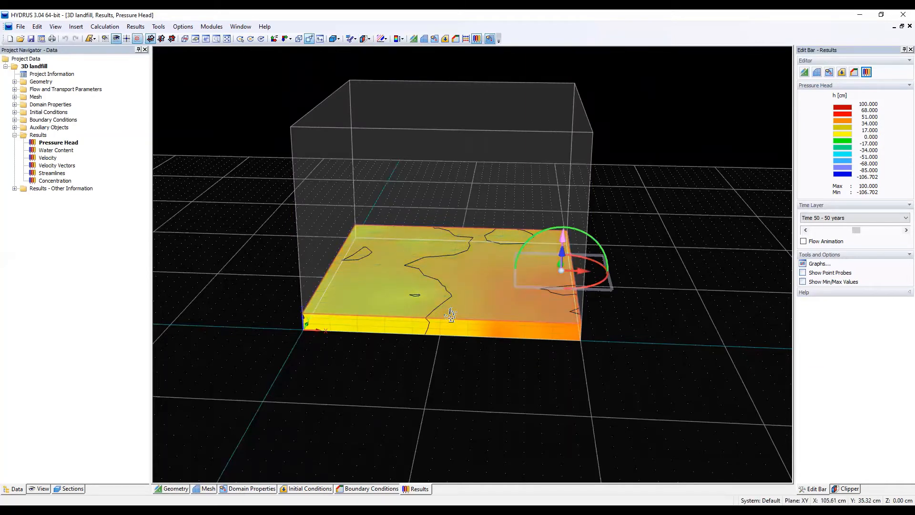
{"action": "left_click_drag", "start_coordinate": [450, 314], "coordinate": [451, 242]}
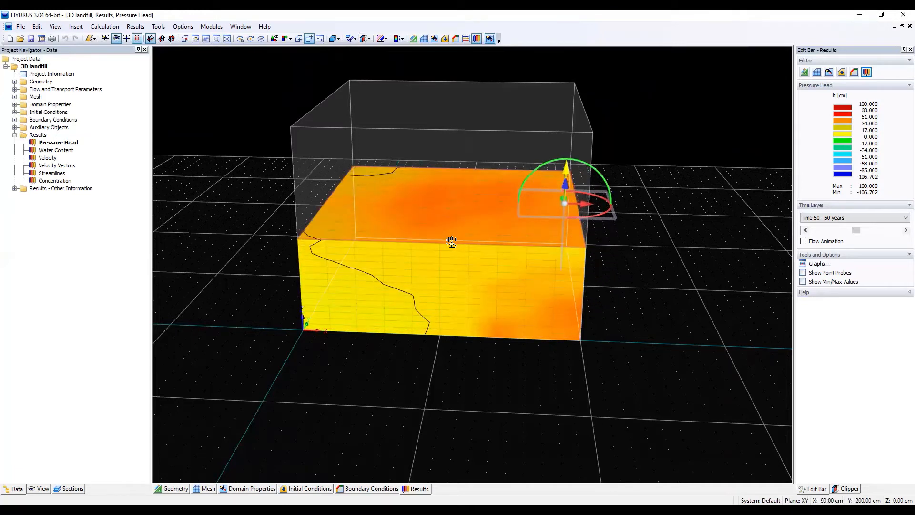
- Raise the clipping plane to the domain's top face and deactivate the clipper
{"action": "scroll", "coordinate": [248, 366], "scroll_direction": "up", "scroll_amount": 1}
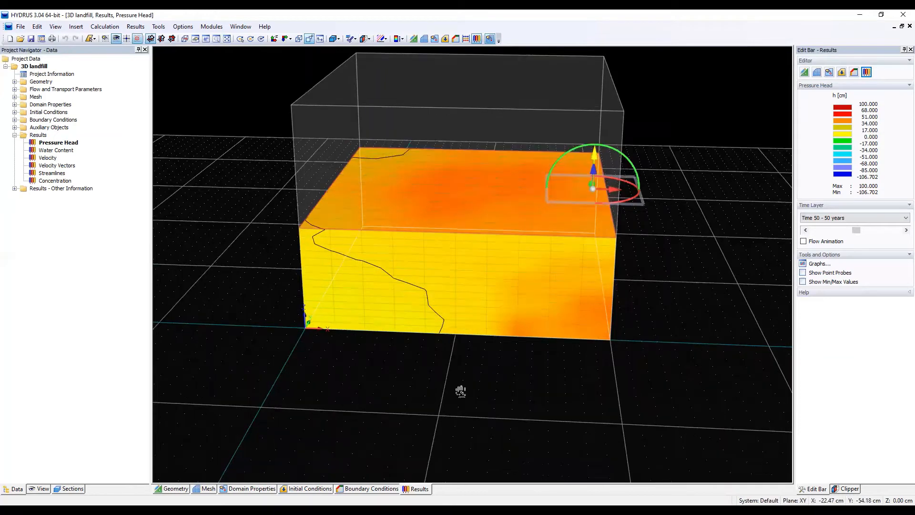
{"action": "middle_click_drag", "start_coordinate": [460, 391], "coordinate": [531, 205]}
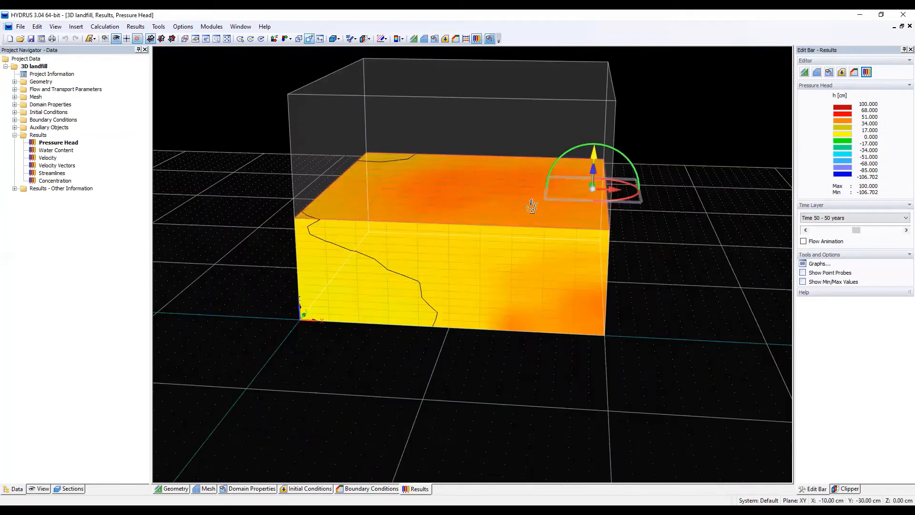
{"action": "left_click_drag", "start_coordinate": [567, 206], "coordinate": [536, 65]}
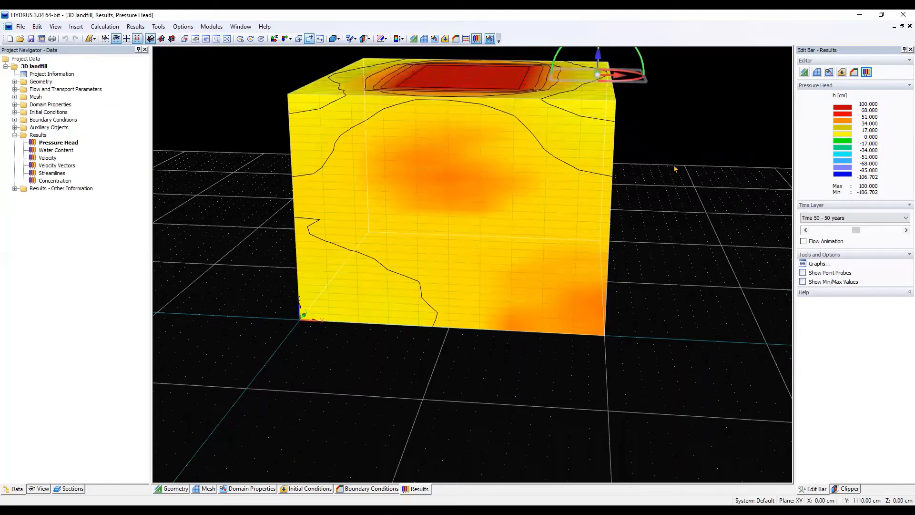
{"action": "left_click", "coordinate": [370, 41]}
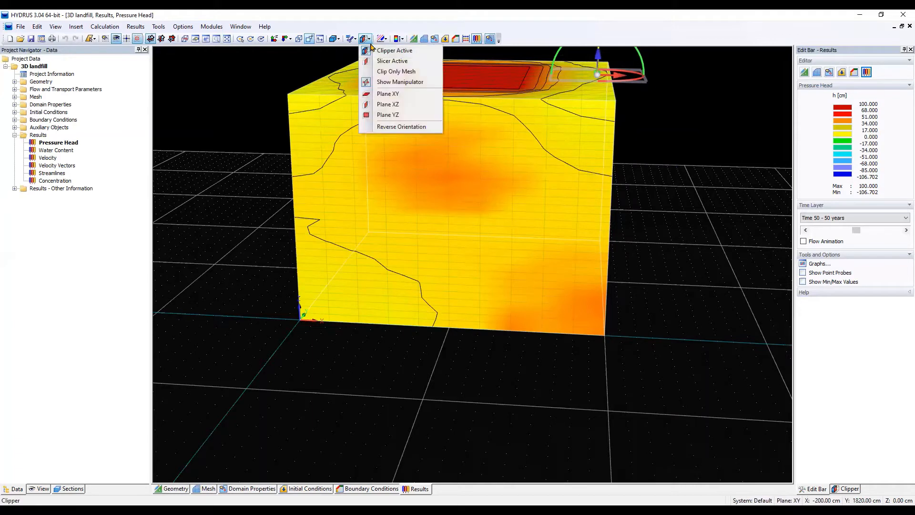
{"action": "left_click", "coordinate": [379, 51]}
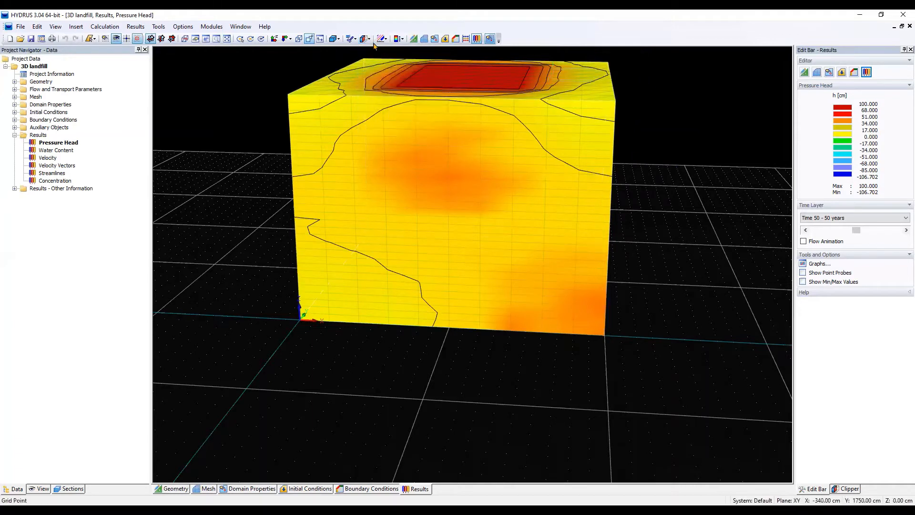
{"action": "left_click", "coordinate": [369, 39]}
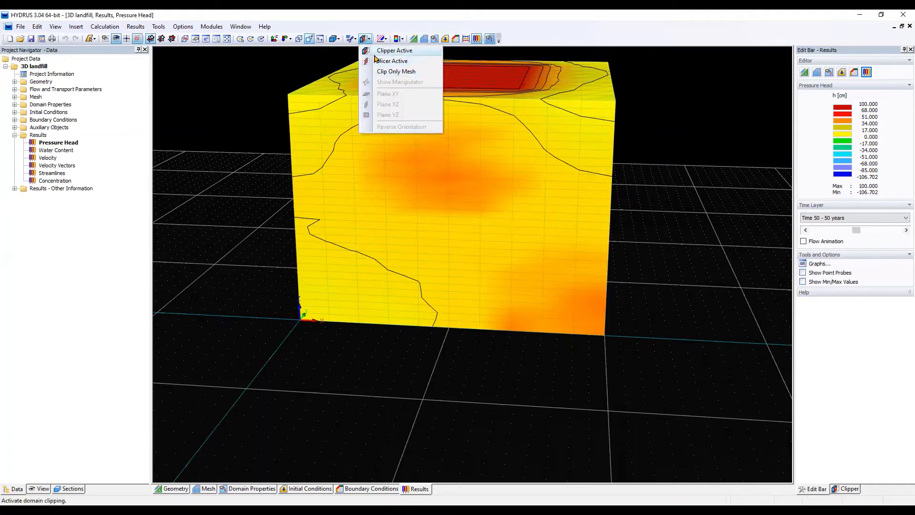
{"action": "left_click", "coordinate": [302, 152]}
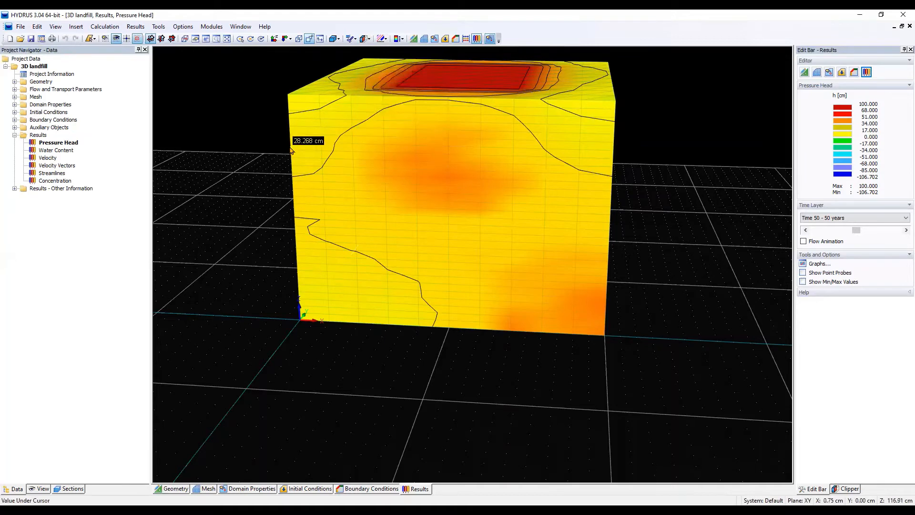
- Display the full domain in isometric view and advance the pressure head time layer to 100 years
{"action": "left_click", "coordinate": [286, 38]}
{"action": "left_click", "coordinate": [286, 38]}
{"action": "left_click", "coordinate": [286, 39]}
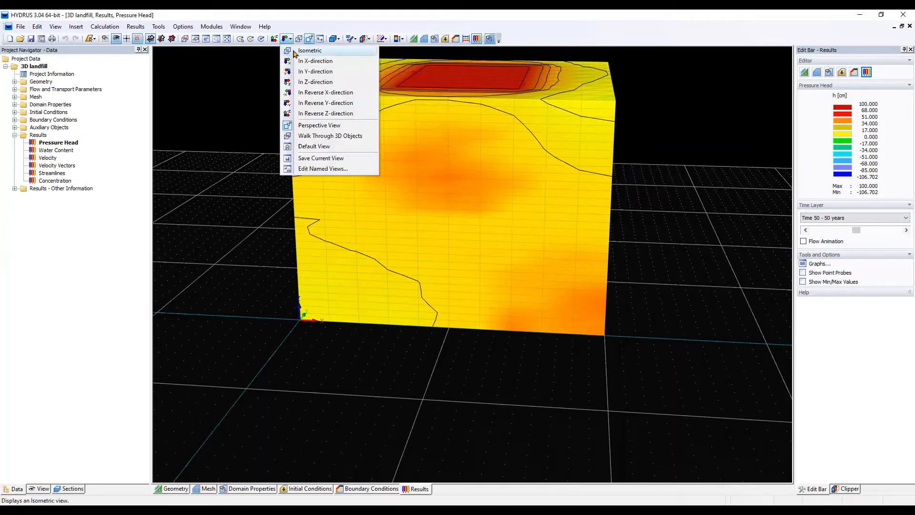
{"action": "left_click", "coordinate": [309, 51]}
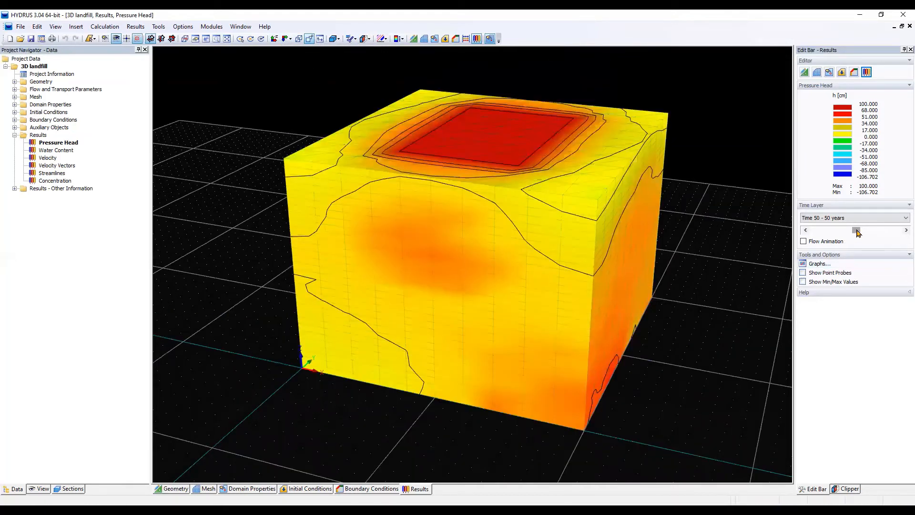
{"action": "left_click_drag", "start_coordinate": [856, 231], "coordinate": [902, 229]}
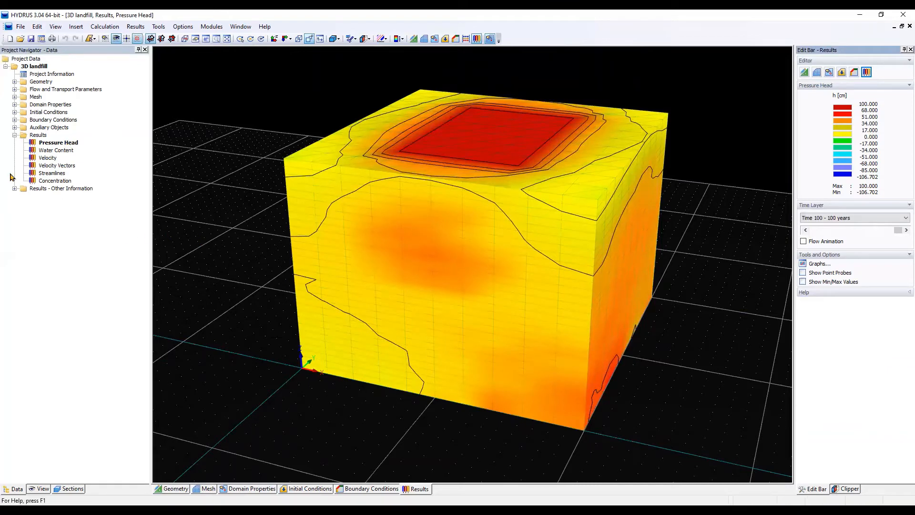
- Display the concentration results, move the time layer back to 44 years and turn the domain to show its front face
{"action": "left_click", "coordinate": [54, 181]}
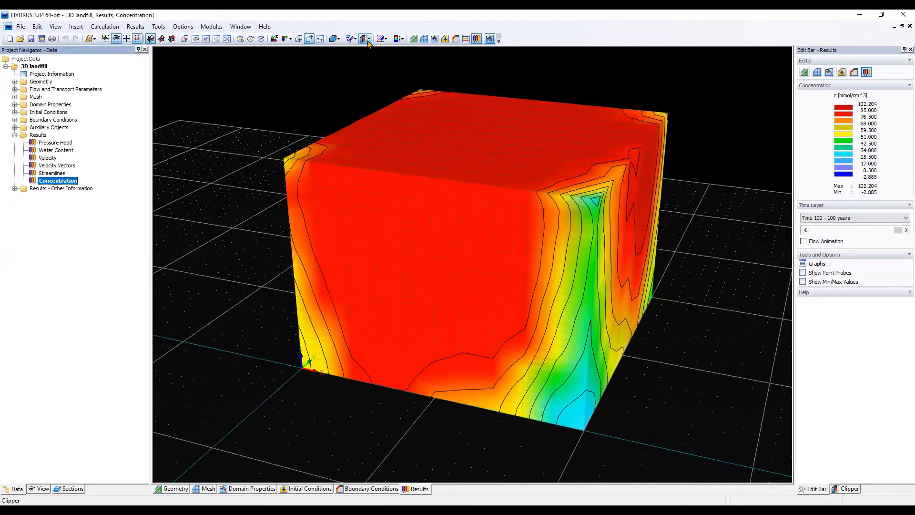
{"action": "left_click_drag", "start_coordinate": [898, 230], "coordinate": [851, 231]}
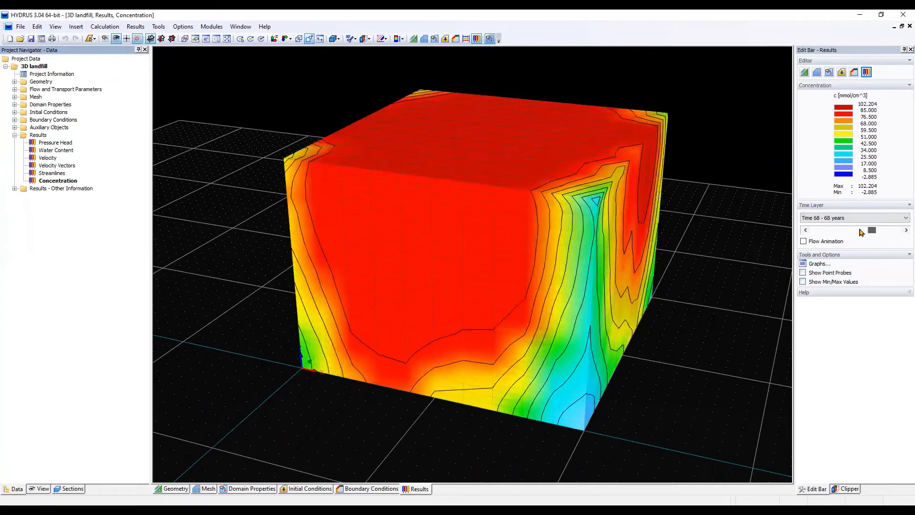
{"action": "left_click_drag", "start_coordinate": [198, 319], "coordinate": [371, 86]}
- Activate the slicer on the concentration results and move the horizontal slice up, then down near the base of the domain
{"action": "left_click", "coordinate": [368, 39]}
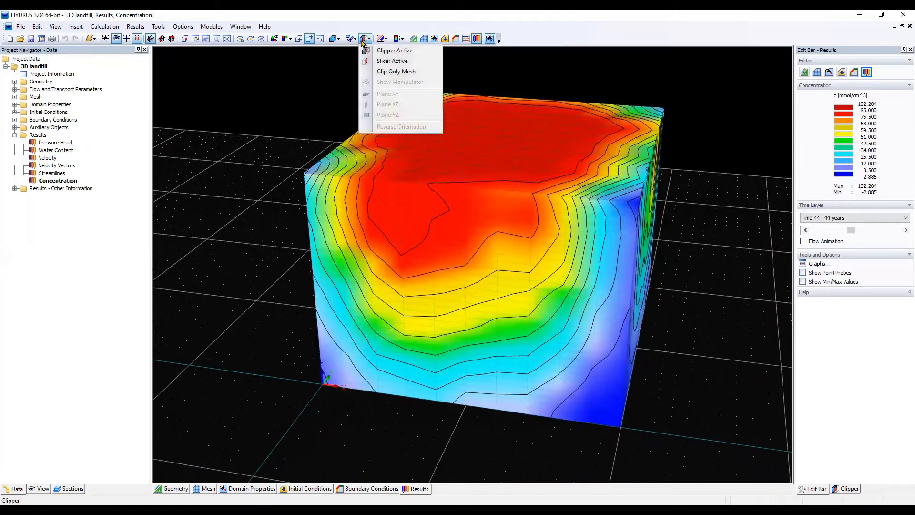
{"action": "left_click", "coordinate": [391, 61]}
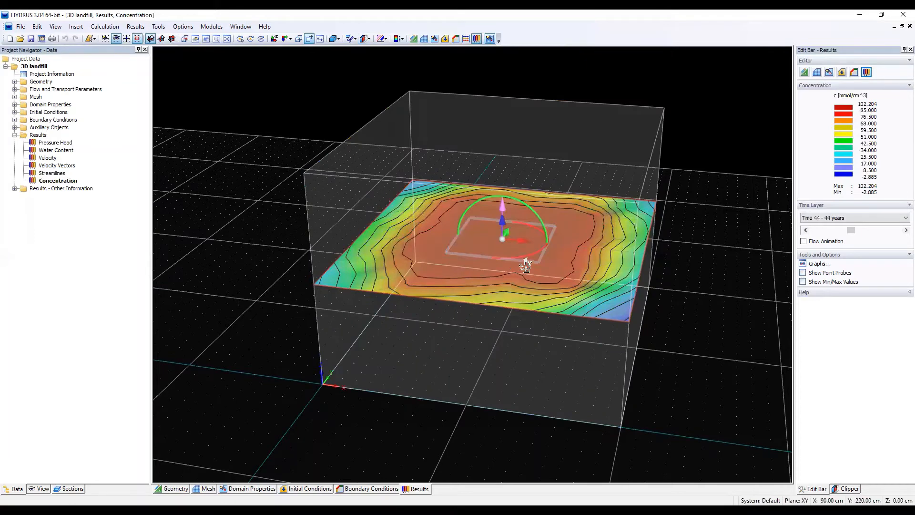
{"action": "left_click_drag", "start_coordinate": [526, 296], "coordinate": [512, 249]}
{"action": "left_click", "coordinate": [370, 39]}
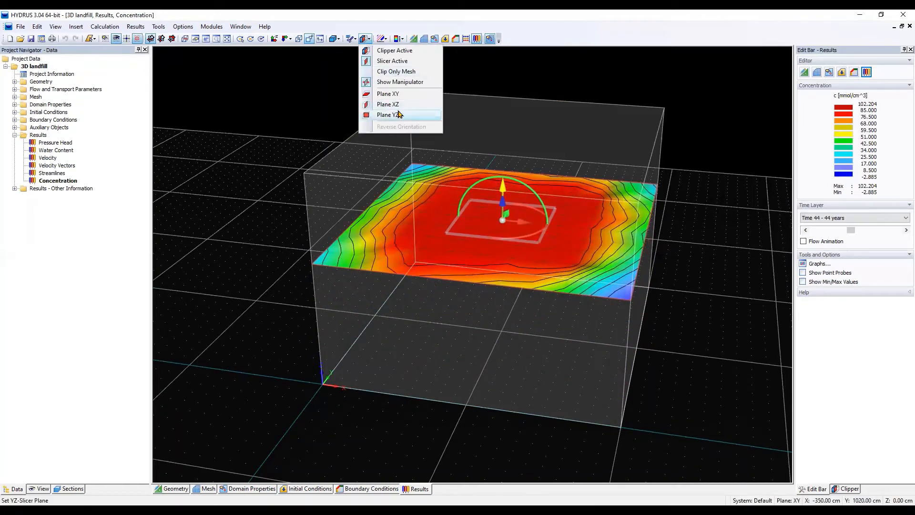
{"action": "left_click", "coordinate": [300, 138]}
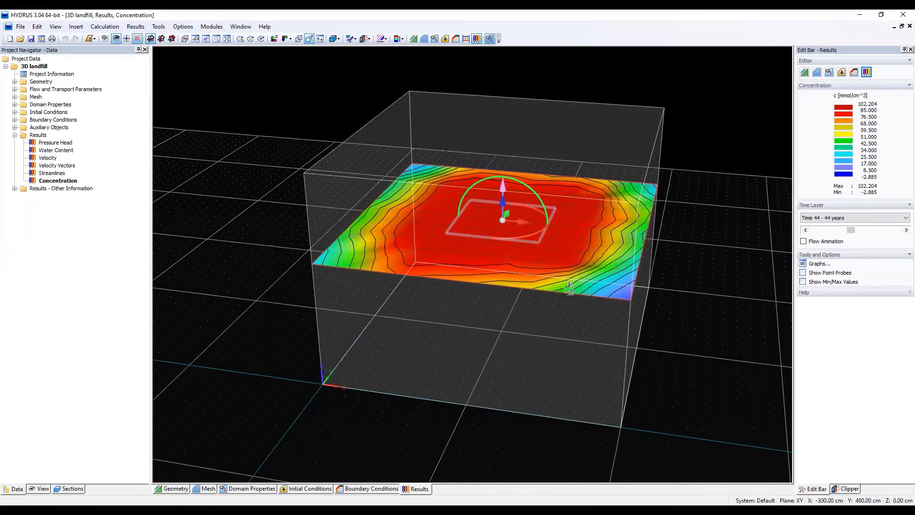
{"action": "left_click_drag", "start_coordinate": [522, 220], "coordinate": [520, 341]}
- Switch the slicer to the XZ plane and move the vertical concentration slice close to the domain's front face using its manipulator
{"action": "left_click", "coordinate": [364, 40]}
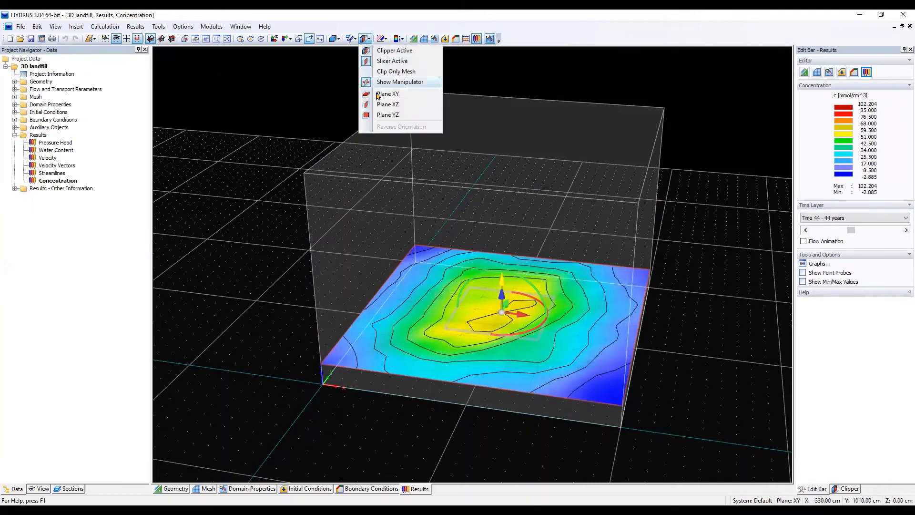
{"action": "left_click", "coordinate": [389, 105]}
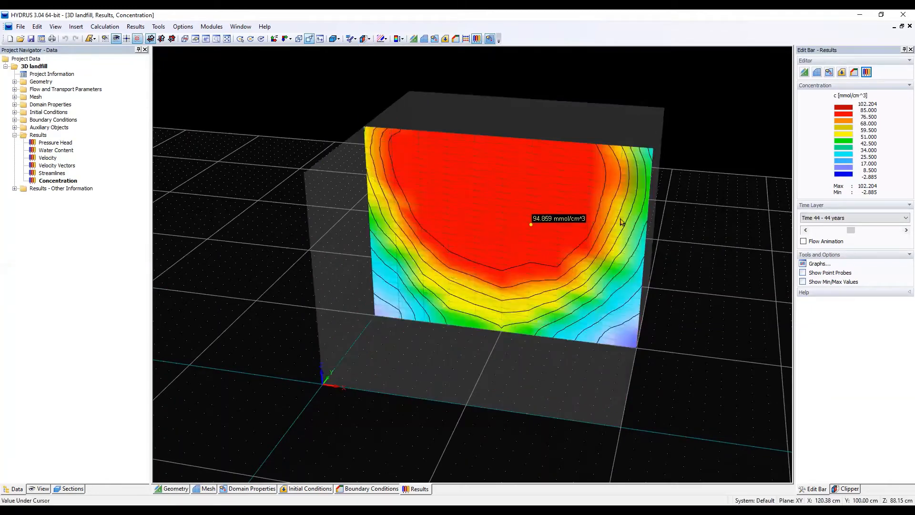
{"action": "middle_click_drag", "start_coordinate": [661, 248], "coordinate": [548, 260]}
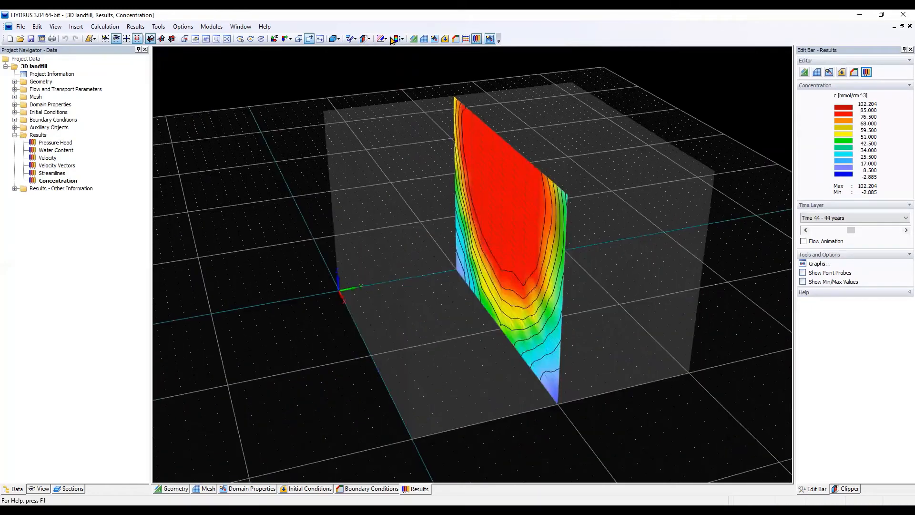
{"action": "left_click", "coordinate": [366, 39]}
{"action": "left_click", "coordinate": [385, 81]}
{"action": "left_click_drag", "start_coordinate": [545, 252], "coordinate": [405, 262]}
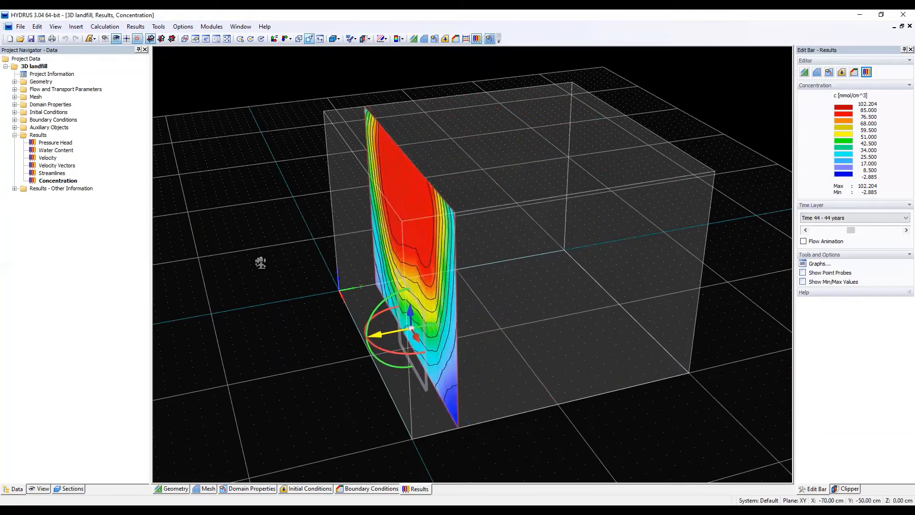
{"action": "middle_click_drag", "start_coordinate": [260, 263], "coordinate": [287, 269]}
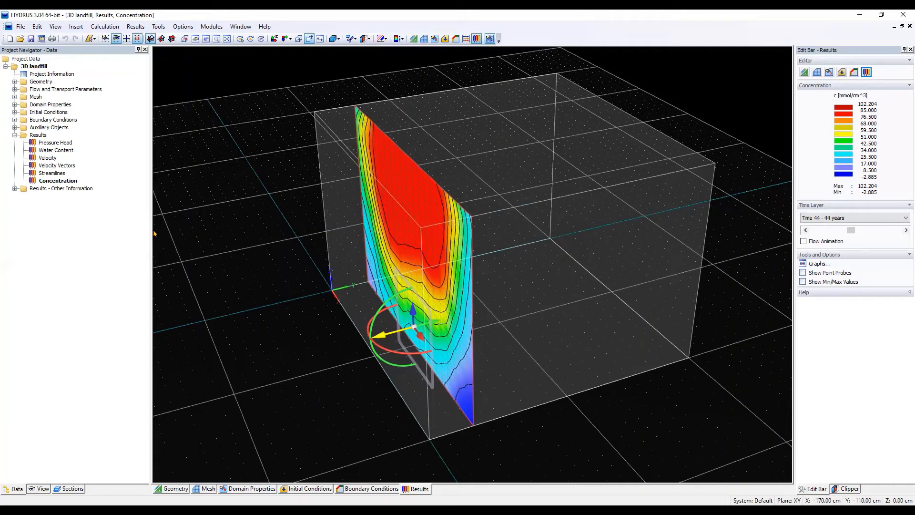
- Show the material distribution and review the water flow parameters in the table of materials, closing it without changes
{"action": "double_click", "coordinate": [50, 105]}
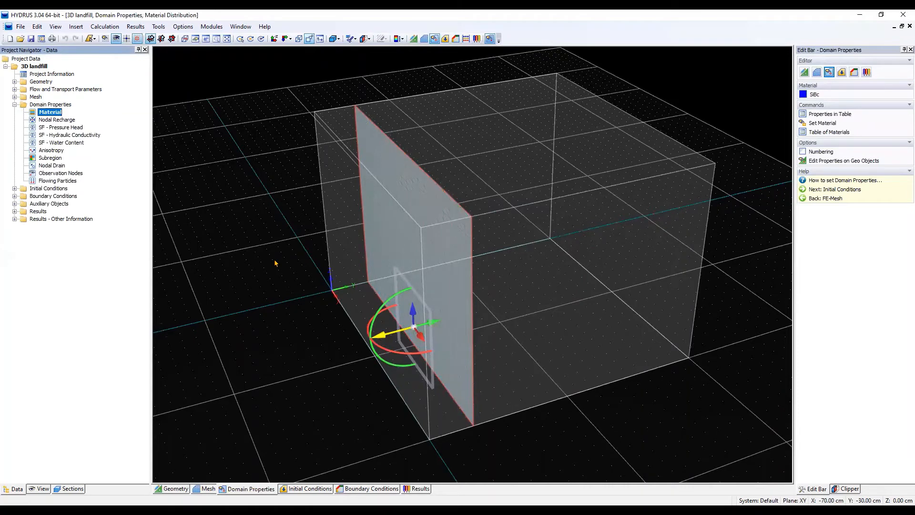
{"action": "left_click", "coordinate": [827, 133]}
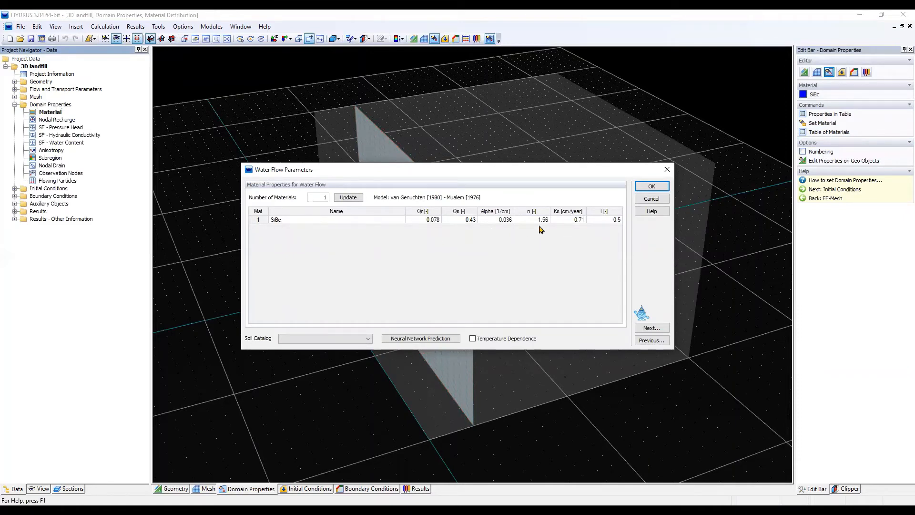
{"action": "left_click", "coordinate": [658, 201]}
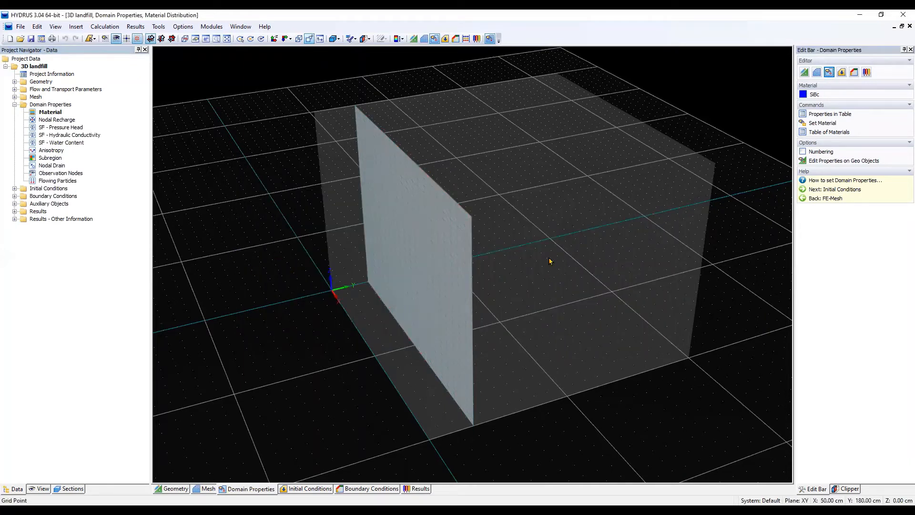
- Return the material distribution to the isometric view and deactivate the slicer to show the full domain
{"action": "left_click", "coordinate": [289, 39]}
{"action": "left_click", "coordinate": [298, 53]}
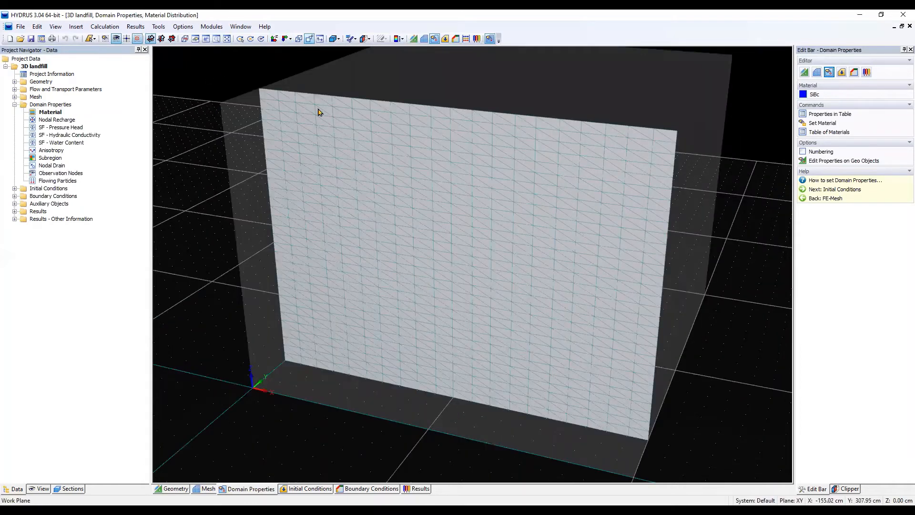
{"action": "scroll", "coordinate": [537, 235], "scroll_direction": "down", "scroll_amount": 1}
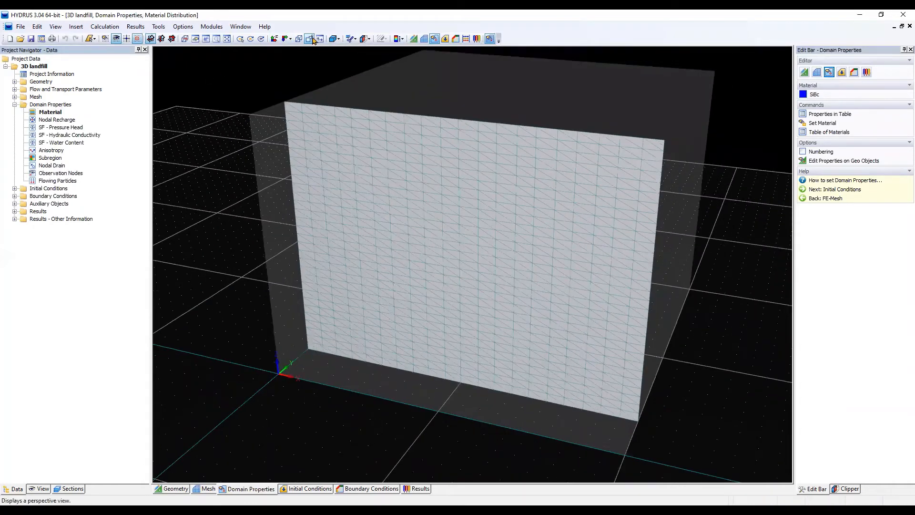
{"action": "left_click", "coordinate": [368, 39]}
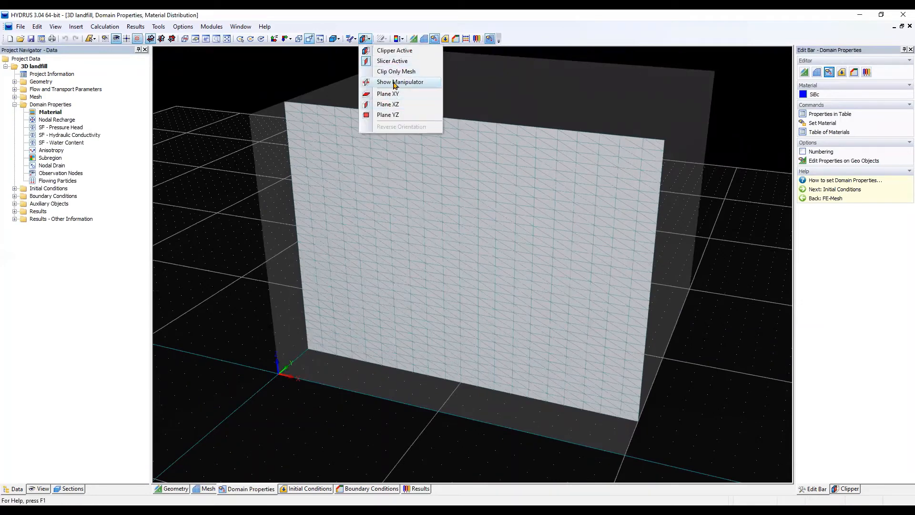
{"action": "left_click", "coordinate": [373, 62]}
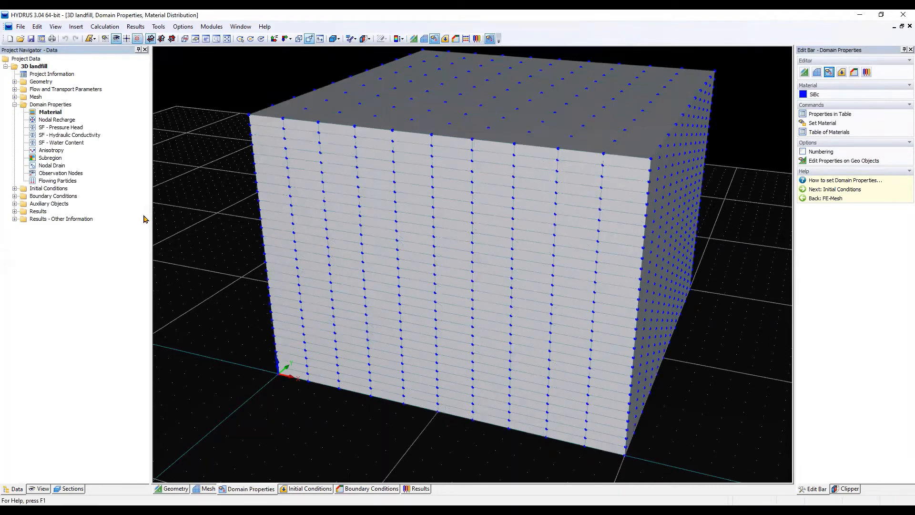
{"action": "scroll", "coordinate": [418, 210], "scroll_direction": "down", "scroll_amount": 3}
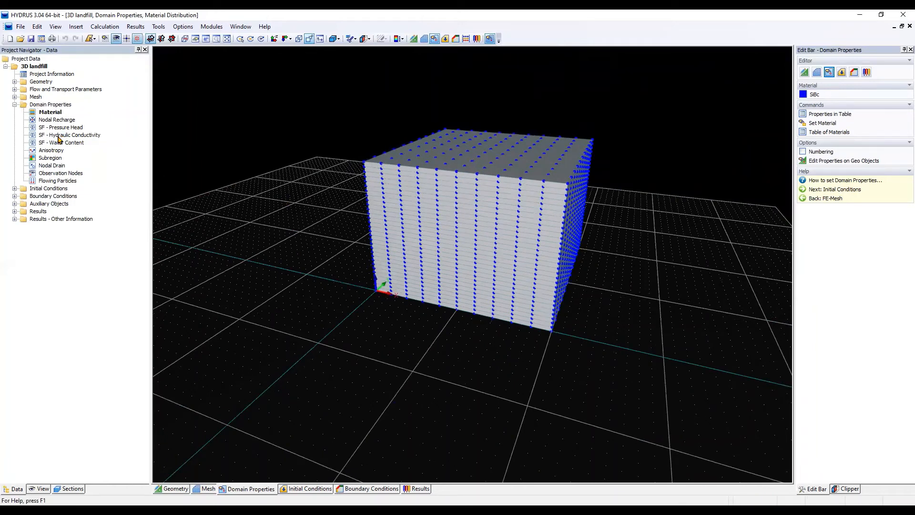
- Display the hydraulic conductivity scaling factors and calculate their stochastic distribution with a log10 standard deviation of 0.30
{"action": "left_click", "coordinate": [60, 136]}
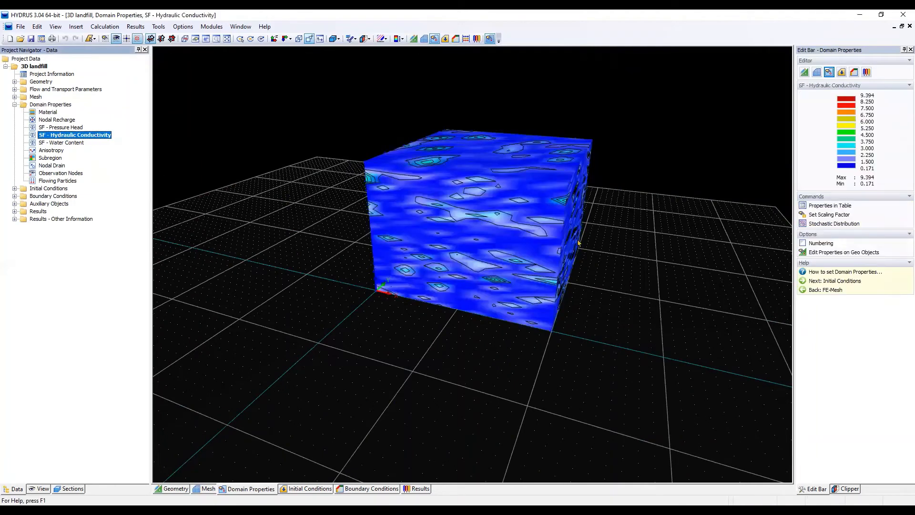
{"action": "left_click", "coordinate": [826, 224]}
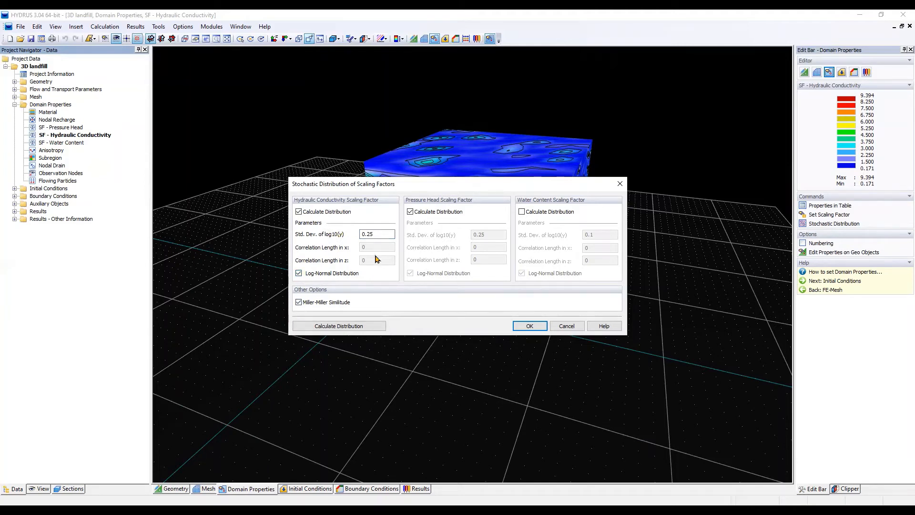
{"action": "left_click", "coordinate": [314, 216]}
{"action": "left_click", "coordinate": [531, 284]}
{"action": "left_click", "coordinate": [354, 330]}
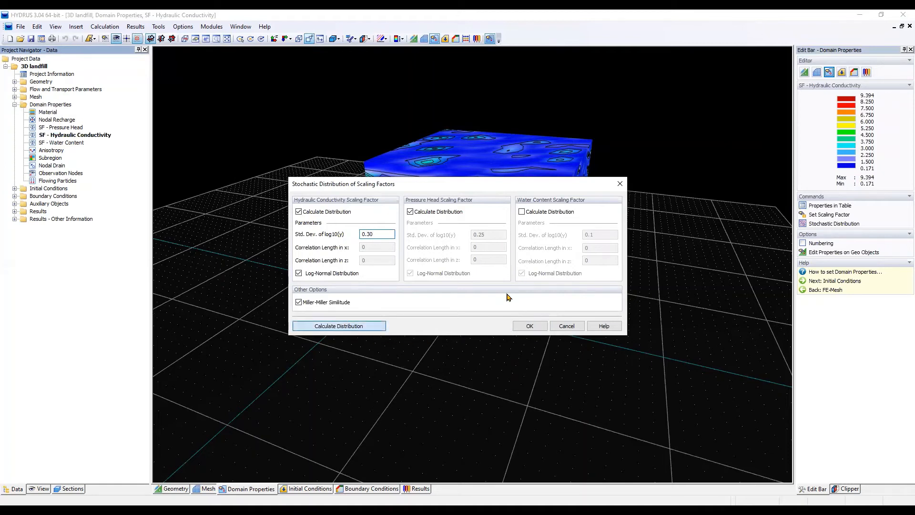
{"action": "left_click", "coordinate": [479, 281]}
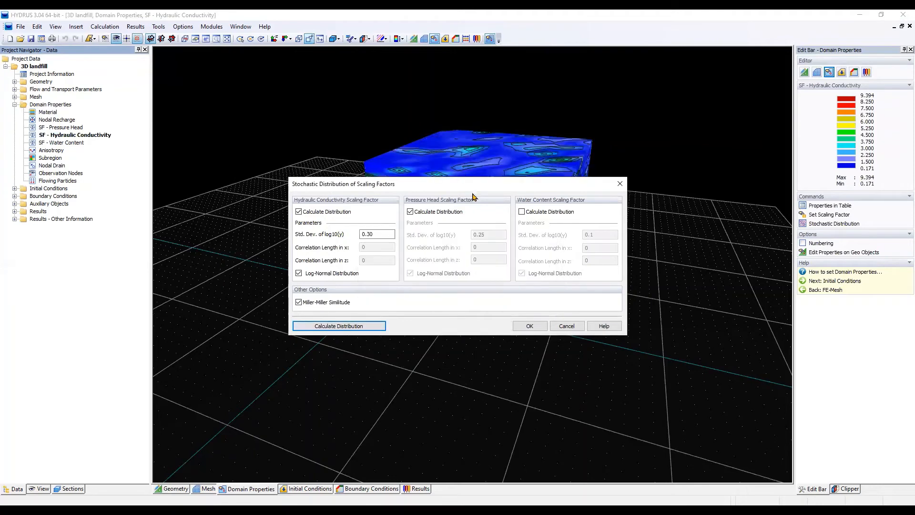
- Move the stochastic distribution dialog clear of the domain and recalculate the random scaling factor field twice more
{"action": "left_click_drag", "start_coordinate": [471, 185], "coordinate": [453, 330]}
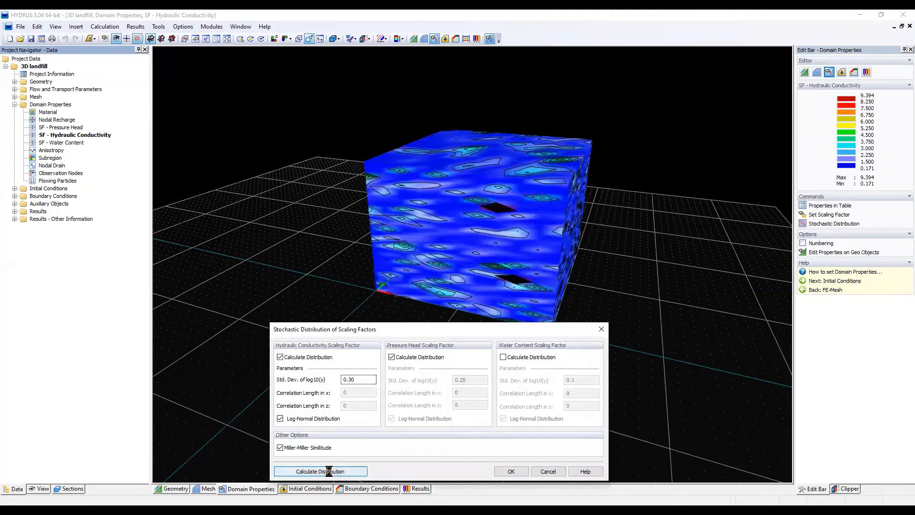
{"action": "left_click", "coordinate": [330, 472]}
{"action": "left_click", "coordinate": [548, 232]}
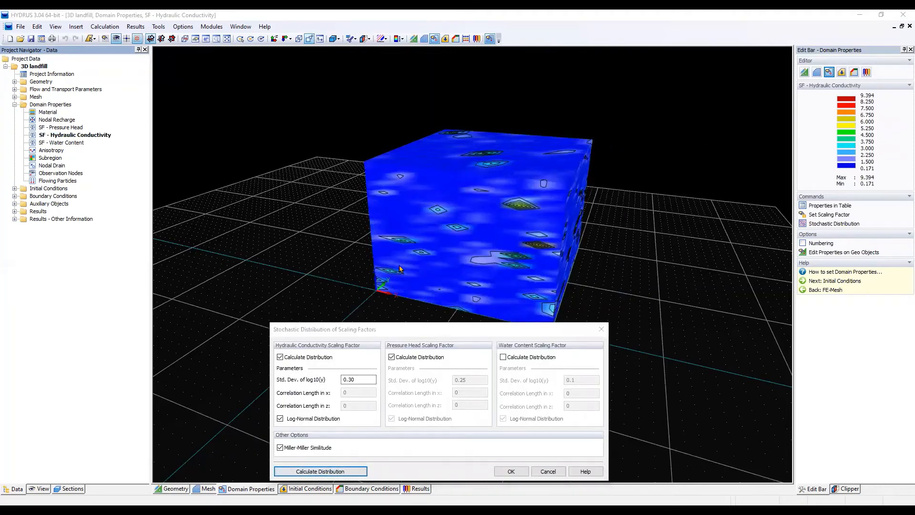
{"action": "left_click", "coordinate": [305, 471]}
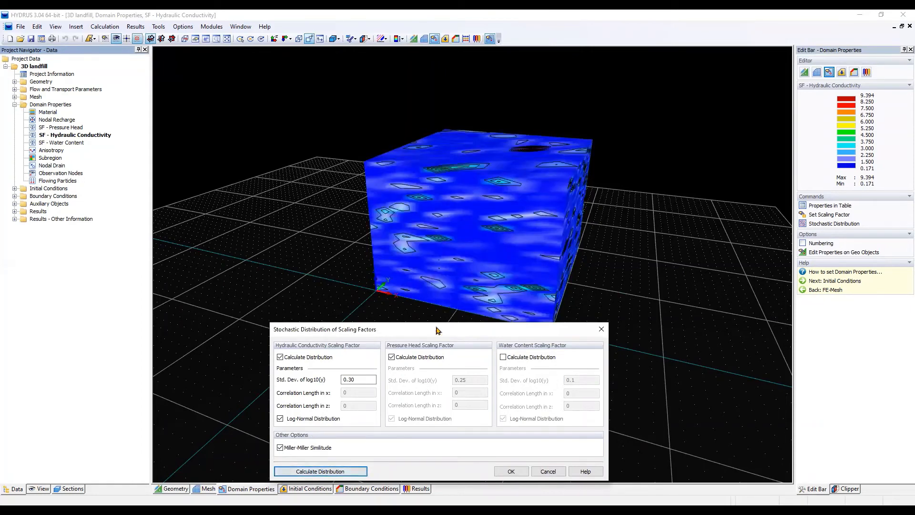
- Set the hydraulic conductivity scaling factor's log10 standard deviation to 1 and recalculate the distribution
{"action": "left_click_drag", "start_coordinate": [442, 326], "coordinate": [460, 284]}
{"action": "double_click", "coordinate": [376, 337]}
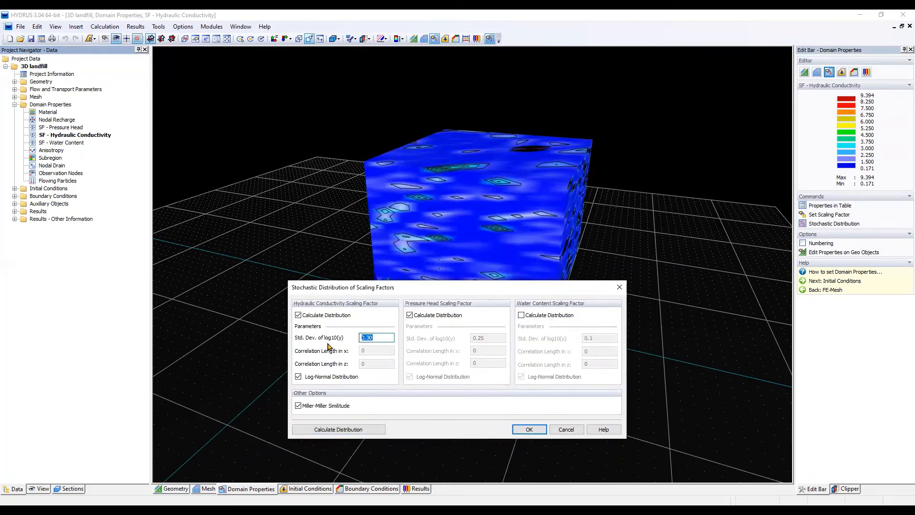
{"action": "type", "text": "1"}
{"action": "left_click", "coordinate": [342, 430]}
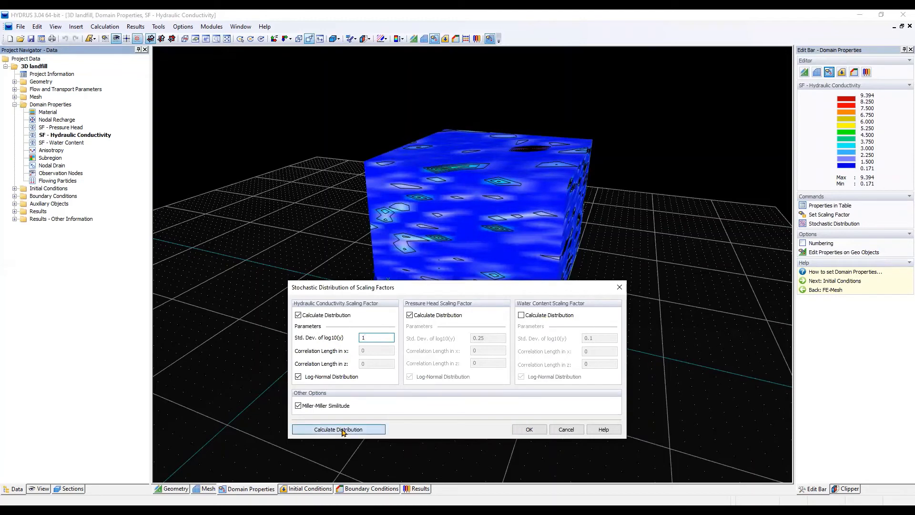
- Set the hydraulic conductivity scaling factor's log10 standard deviation to 0.5 and recalculate the distribution several times
{"action": "double_click", "coordinate": [381, 337]}
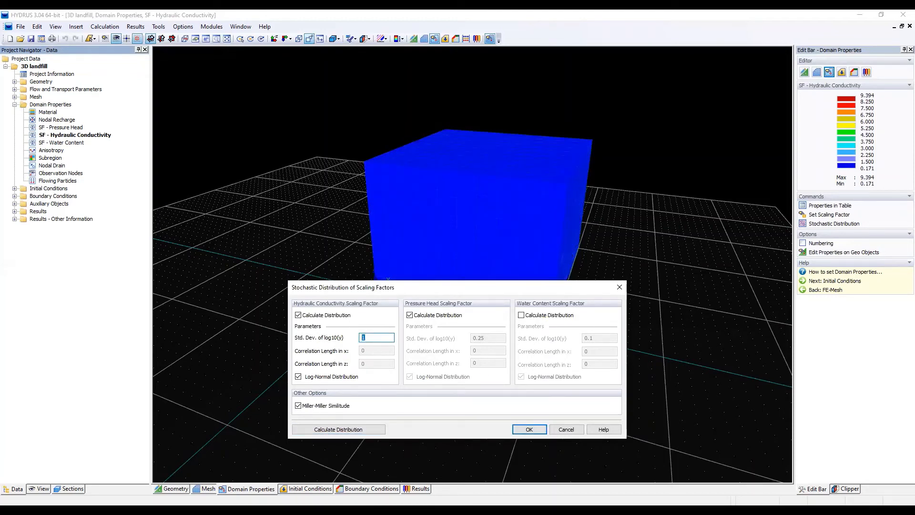
{"action": "left_click", "coordinate": [366, 429]}
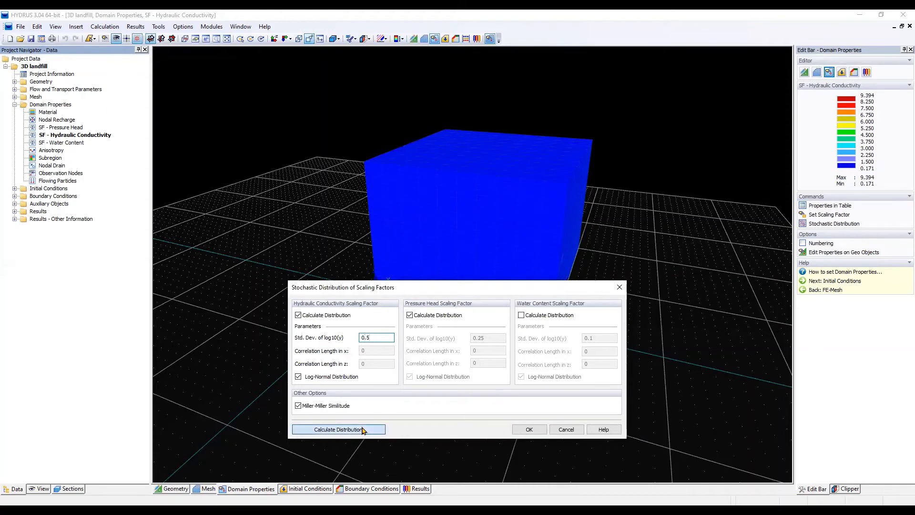
{"action": "left_click", "coordinate": [368, 430]}
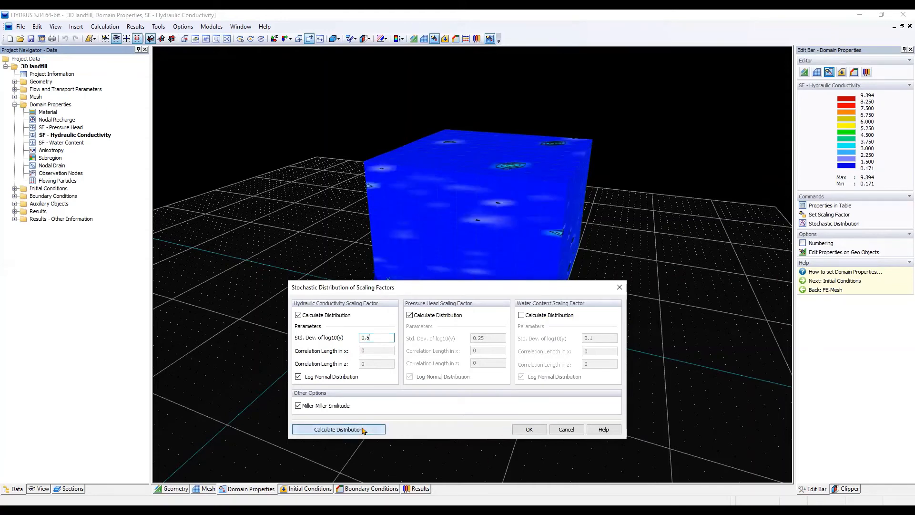
{"action": "left_click", "coordinate": [362, 429]}
- Set the hydraulic conductivity scaling factor's log10 standard deviation to 0.1, recalculate the distribution and accept it
{"action": "left_click", "coordinate": [380, 337]}
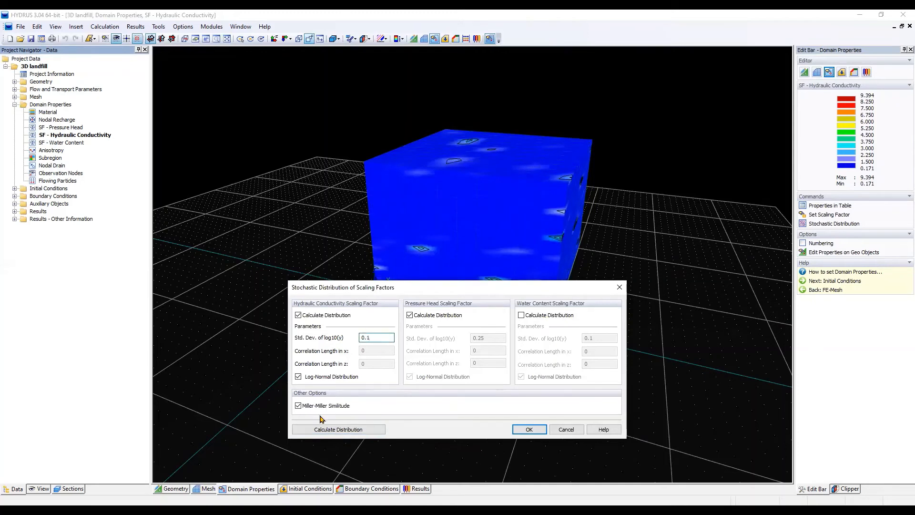
{"action": "left_click", "coordinate": [336, 430]}
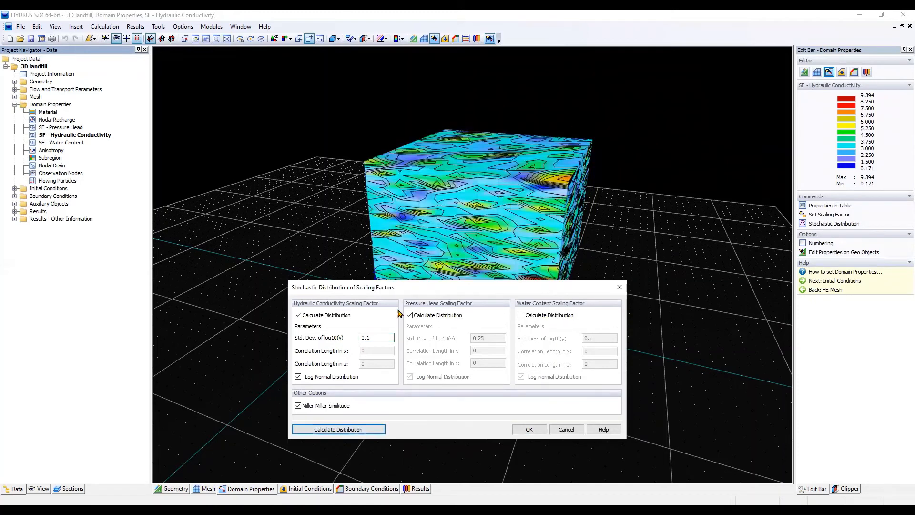
{"action": "left_click", "coordinate": [380, 338]}
{"action": "left_click", "coordinate": [326, 429]}
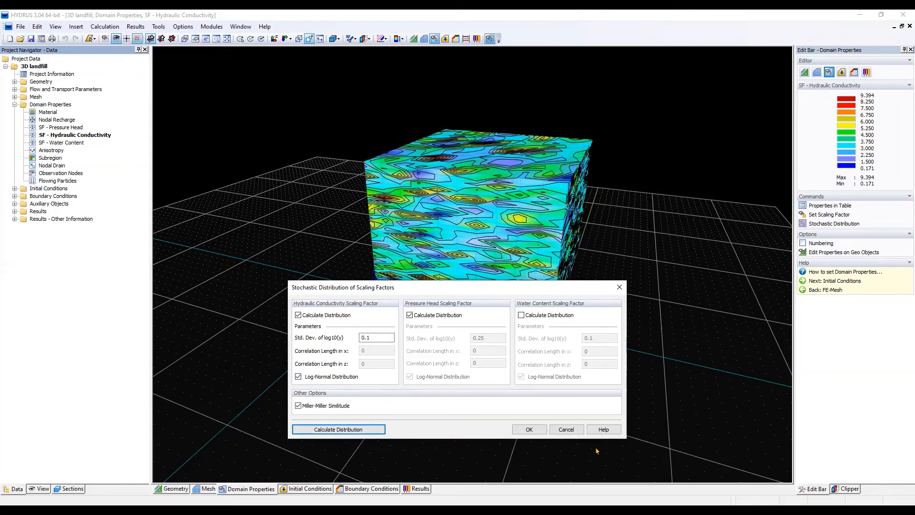
{"action": "left_click", "coordinate": [526, 430]}
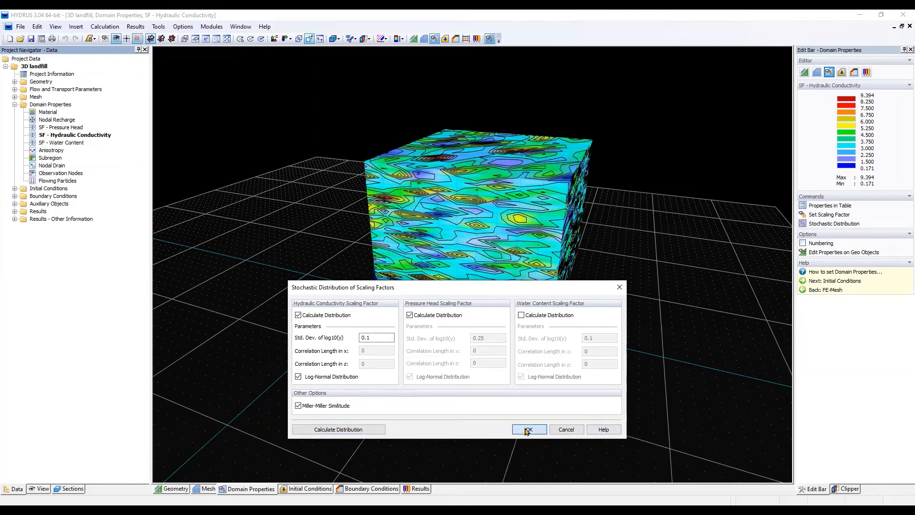
- Return to the concentration results and advance the time layer to 100 years
{"action": "left_click", "coordinate": [466, 40]}
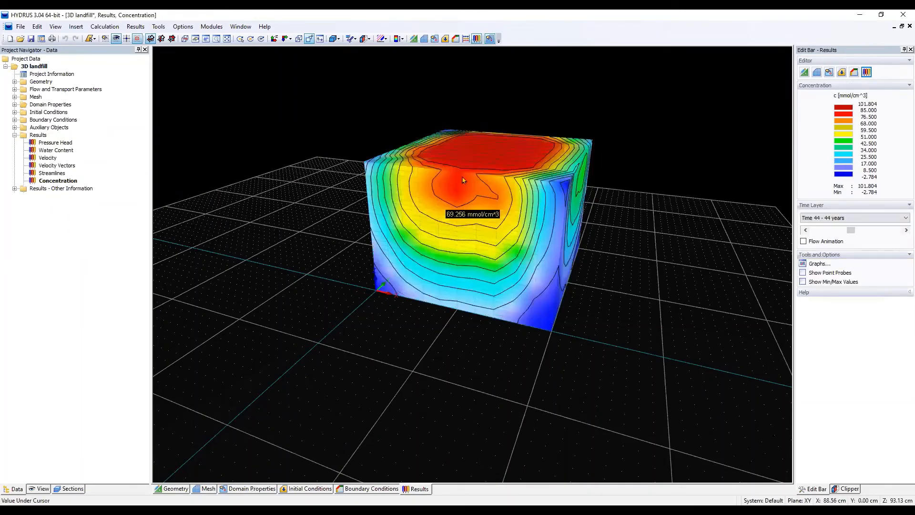
{"action": "left_click_drag", "start_coordinate": [851, 230], "coordinate": [906, 230]}
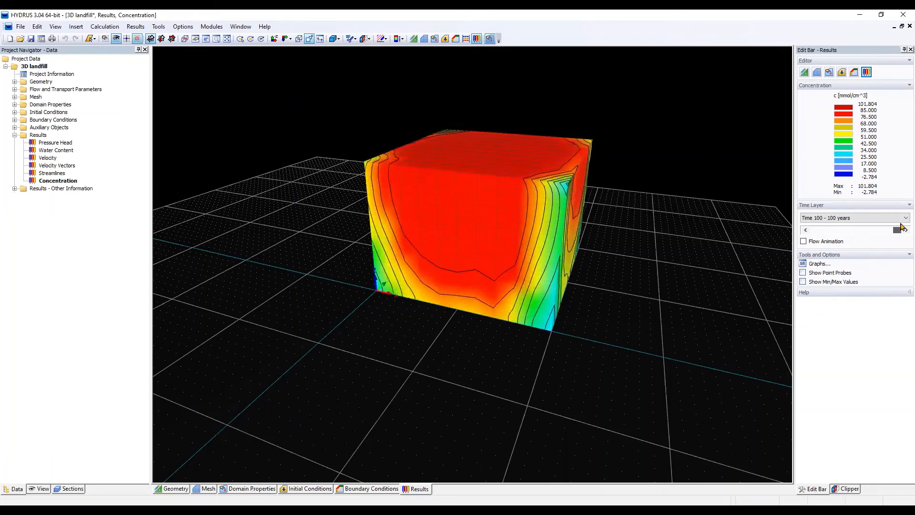
{"action": "mouse_move", "coordinate": [545, 255]}
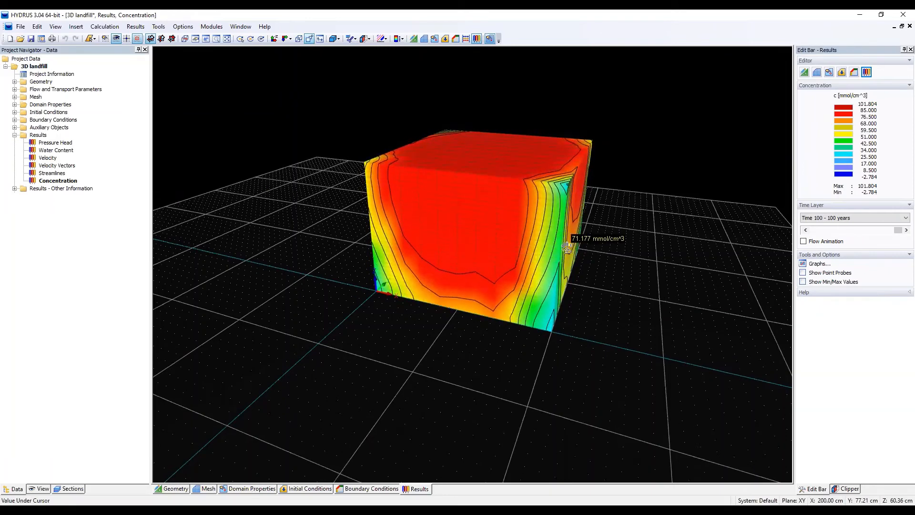
{"action": "left_click_drag", "start_coordinate": [615, 248], "coordinate": [443, 286]}
- Activate the domain slicer and orient the slice to plane XY
{"action": "left_click", "coordinate": [369, 39]}
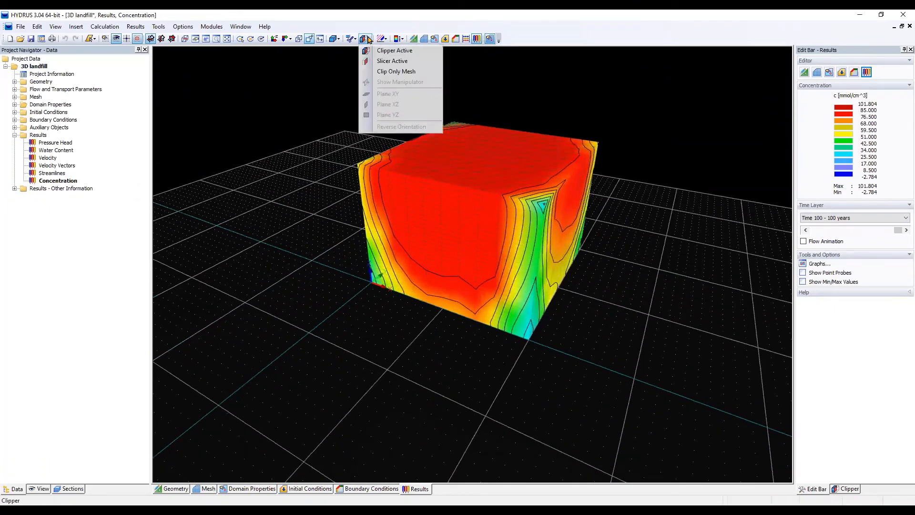
{"action": "left_click", "coordinate": [400, 62]}
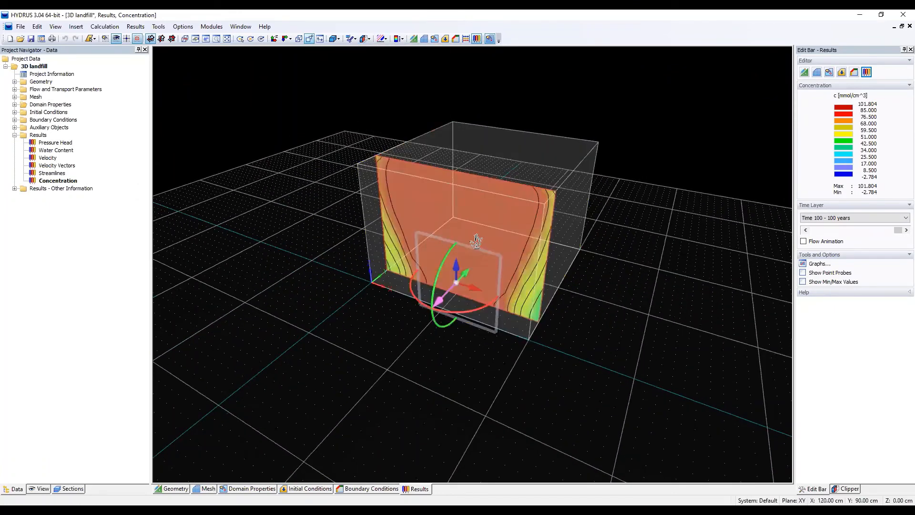
{"action": "left_click", "coordinate": [367, 39]}
{"action": "left_click", "coordinate": [392, 93]}
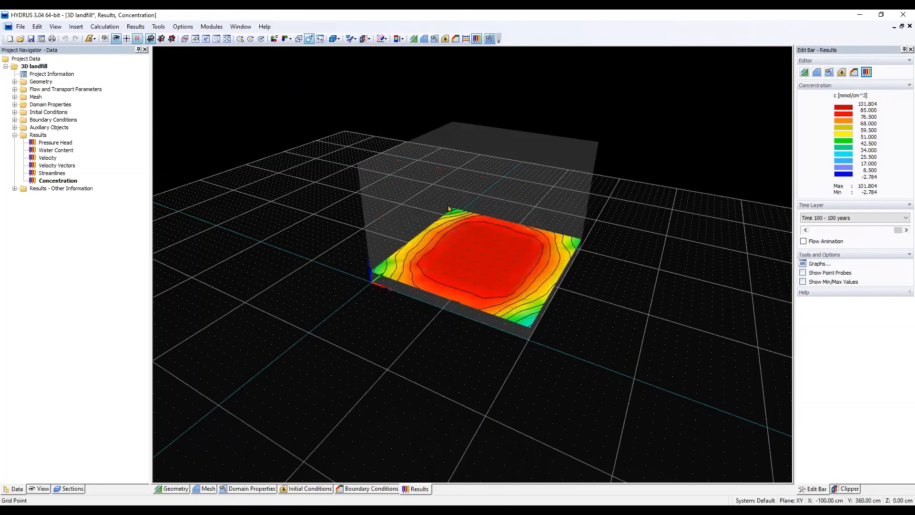
- Show the slicer manipulator and lower the XY slice to the base of the domain
{"action": "left_click", "coordinate": [367, 39]}
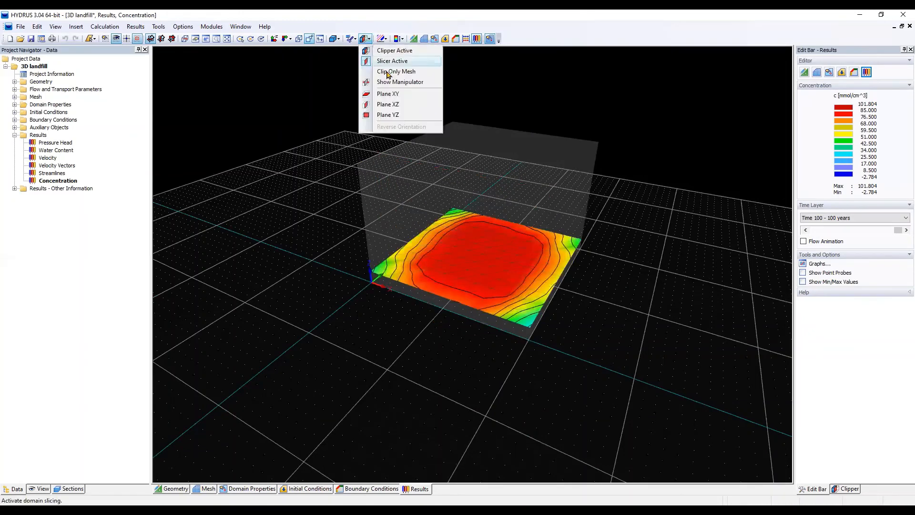
{"action": "left_click", "coordinate": [400, 81]}
{"action": "left_click_drag", "start_coordinate": [458, 280], "coordinate": [461, 305]}
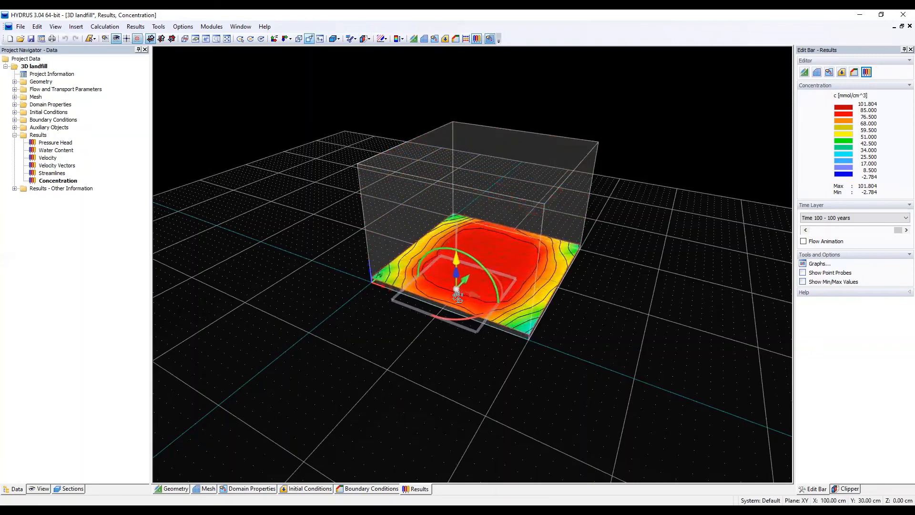
- Step the concentration time layer back to 50 years to examine the plume on the base slice
{"action": "left_click_drag", "start_coordinate": [898, 230], "coordinate": [881, 230]}
{"action": "left_click", "coordinate": [805, 230]}
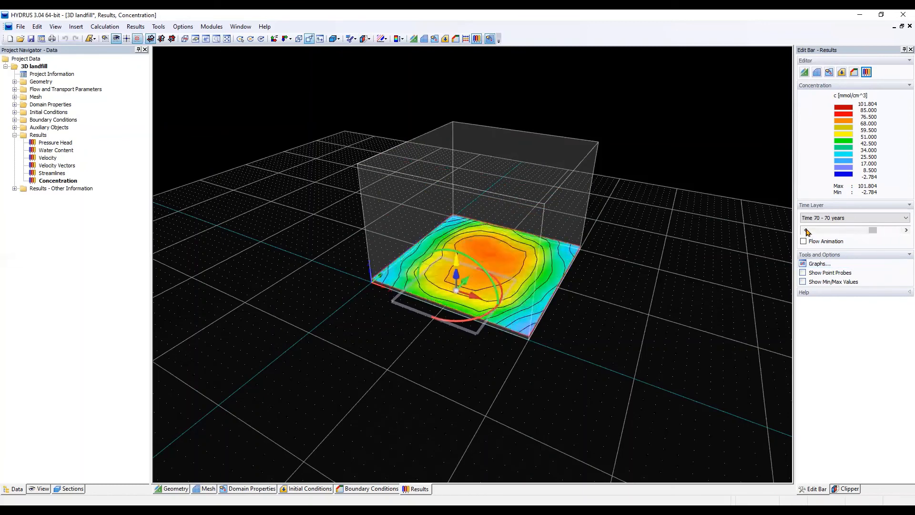
{"action": "left_click_drag", "start_coordinate": [870, 233], "coordinate": [857, 235]}
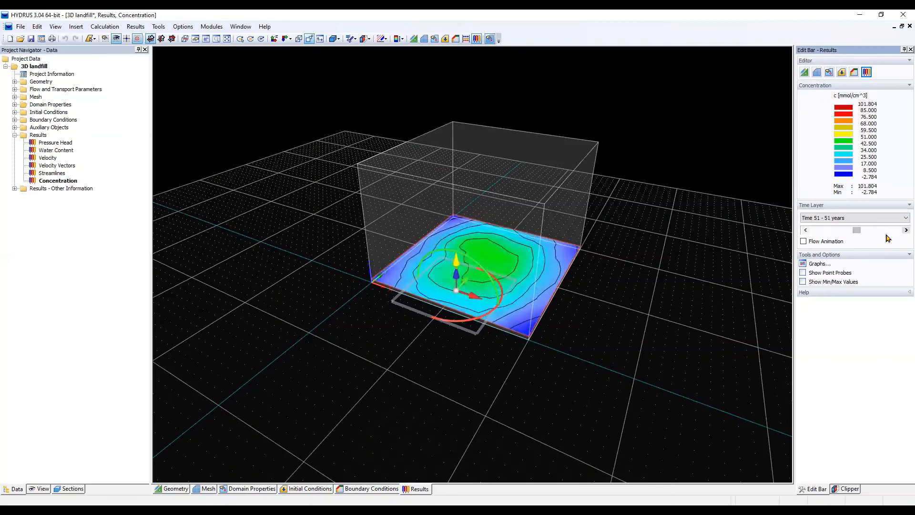
{"action": "left_click", "coordinate": [804, 230]}
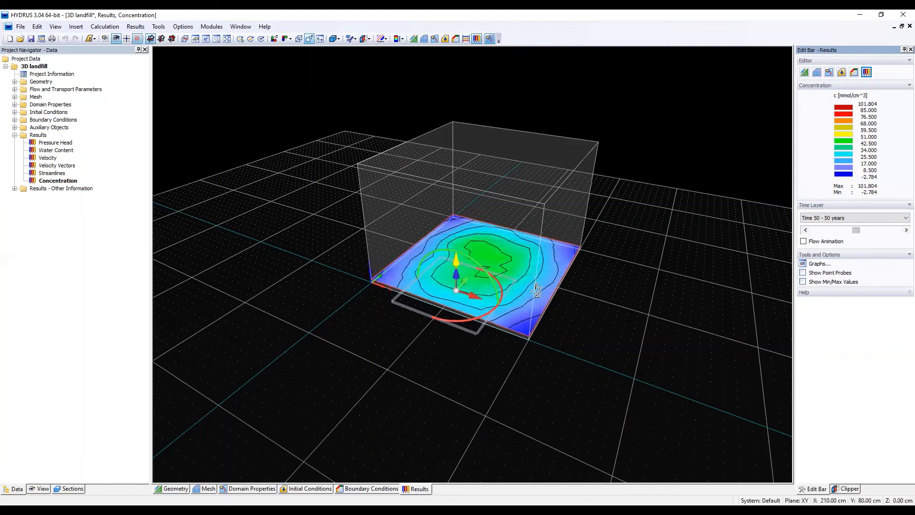
- Reorient the slice to plane XZ, show its manipulator and move the slice through to the front of the domain
{"action": "left_click", "coordinate": [370, 39]}
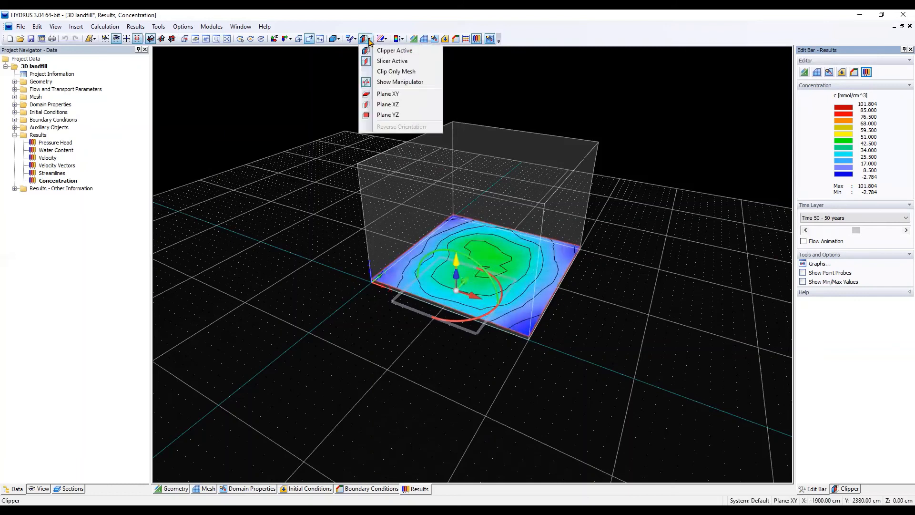
{"action": "left_click", "coordinate": [394, 105]}
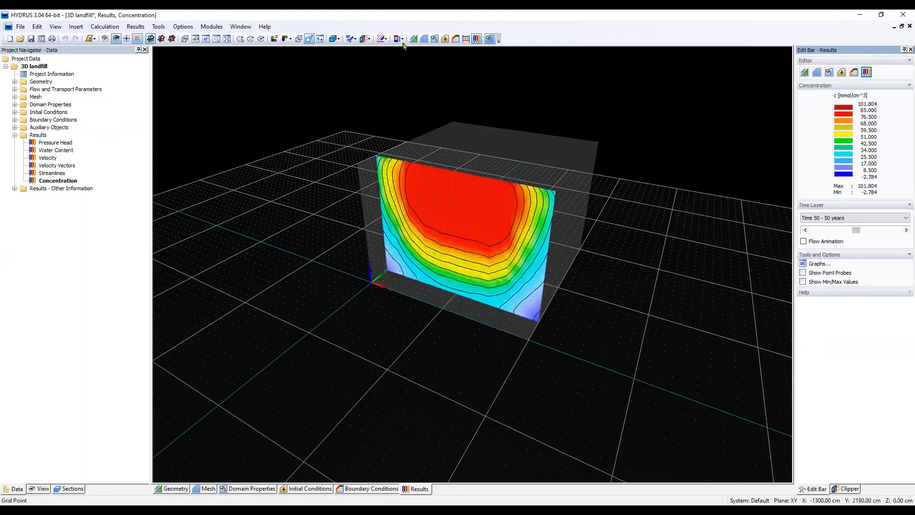
{"action": "left_click", "coordinate": [365, 40]}
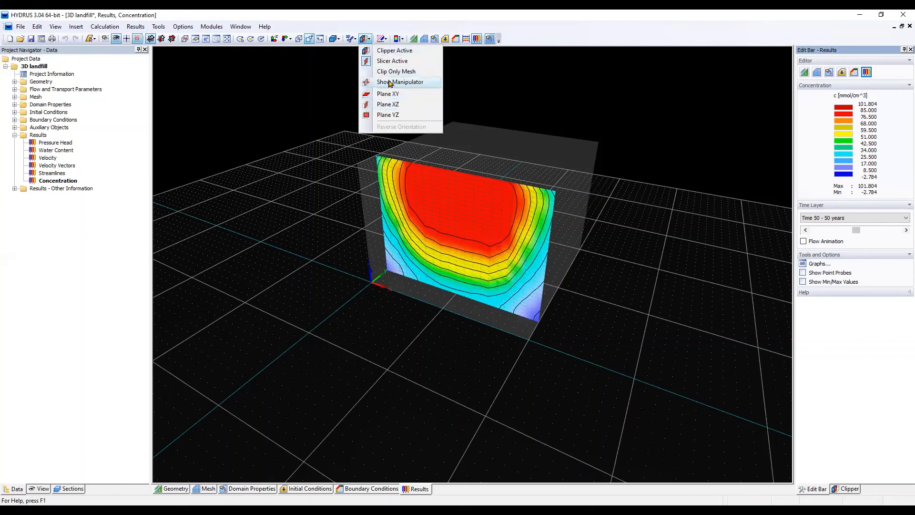
{"action": "left_click", "coordinate": [454, 202]}
{"action": "mouse_move", "coordinate": [483, 226]}
{"action": "left_mouse_down"}
{"action": "mouse_move", "coordinate": [551, 188]}
{"action": "mouse_move", "coordinate": [498, 181]}
{"action": "mouse_move", "coordinate": [469, 237]}
{"action": "left_mouse_up"}
- Examine pressure head at 100 years, moving the XZ slice from the front through the back of the domain
{"action": "left_click", "coordinate": [67, 144]}
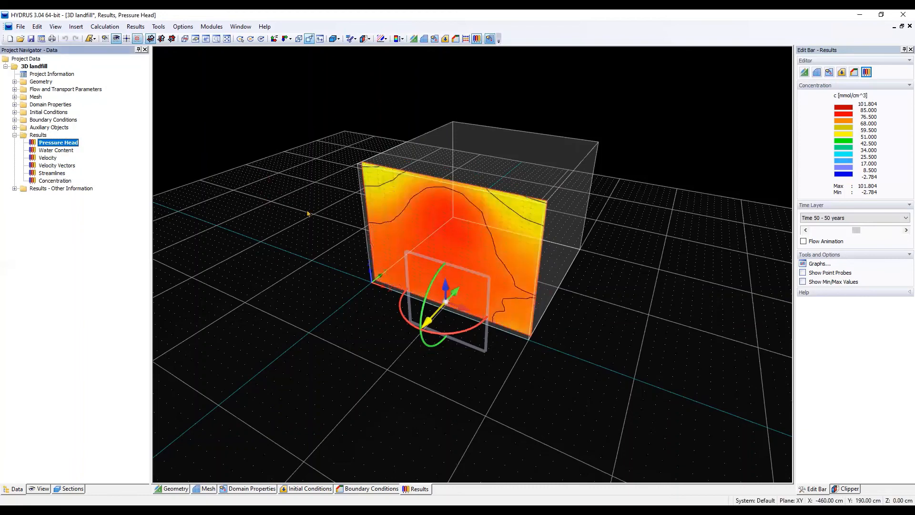
{"action": "mouse_move", "coordinate": [471, 265]}
{"action": "left_mouse_down"}
{"action": "mouse_move", "coordinate": [536, 217]}
{"action": "mouse_move", "coordinate": [480, 258]}
{"action": "left_mouse_up"}
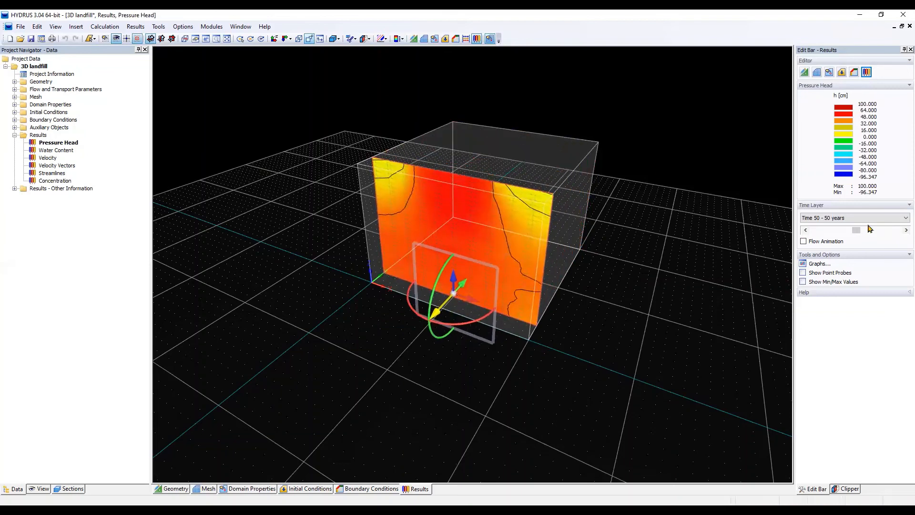
{"action": "left_click_drag", "start_coordinate": [857, 231], "coordinate": [902, 231]}
{"action": "left_click_drag", "start_coordinate": [469, 232], "coordinate": [537, 188]}
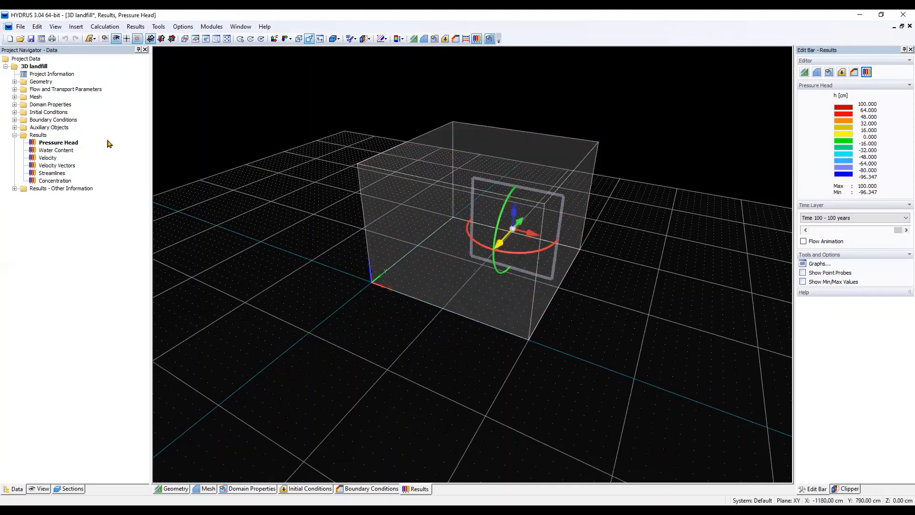
- Display the water content results for the sliced domain
{"action": "left_click", "coordinate": [64, 154]}
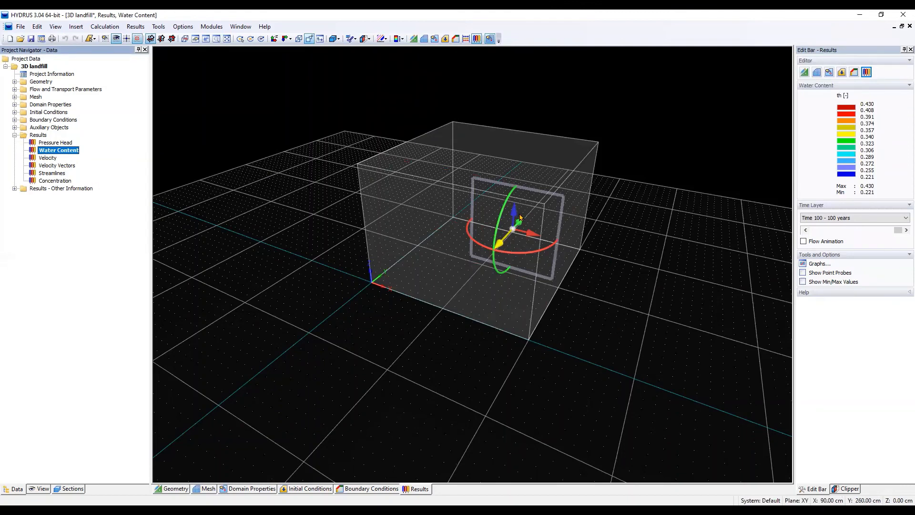
{"action": "left_click", "coordinate": [365, 41]}
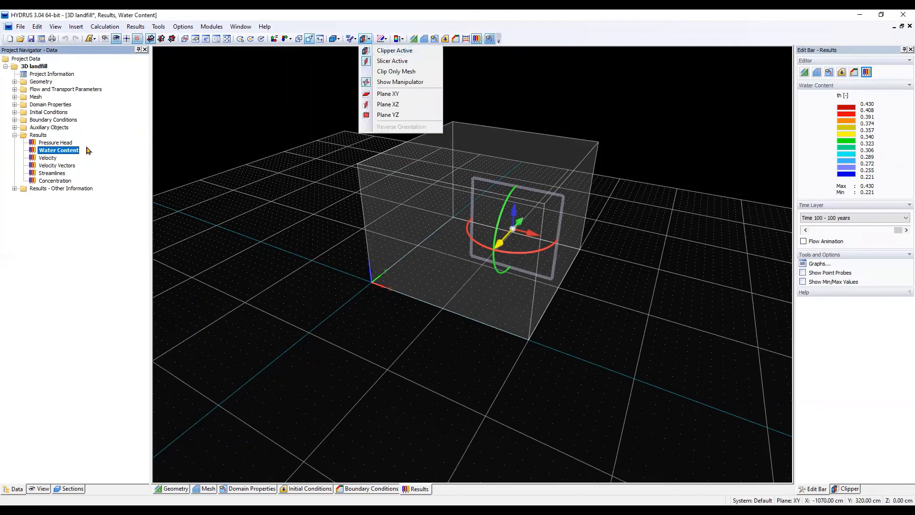
{"action": "left_click", "coordinate": [604, 383]}
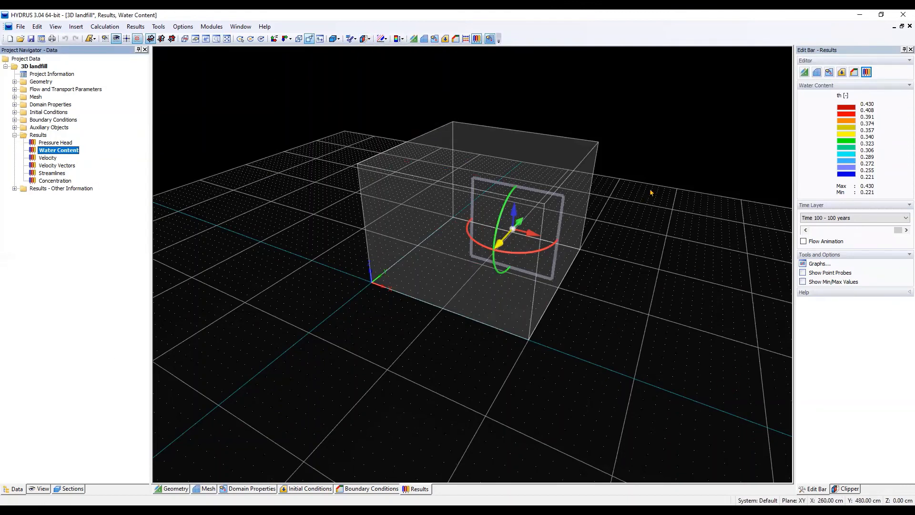
{"action": "scroll", "coordinate": [652, 193], "scroll_direction": "down", "scroll_amount": 1}
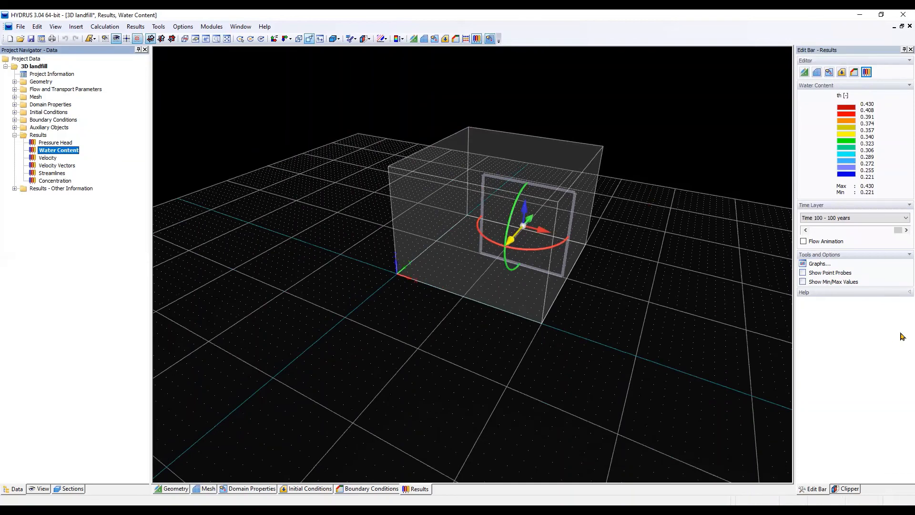